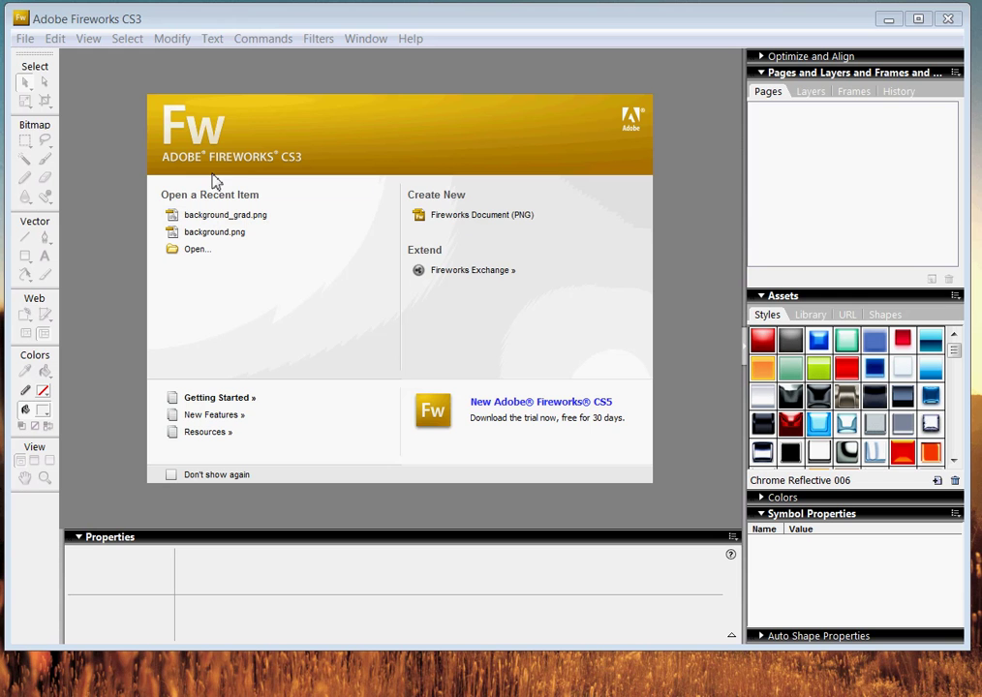
Create a new Fireworks PNG document at 660×760 px, changing resolution from 72 to 96 pixels/inch
left_click(482, 226)
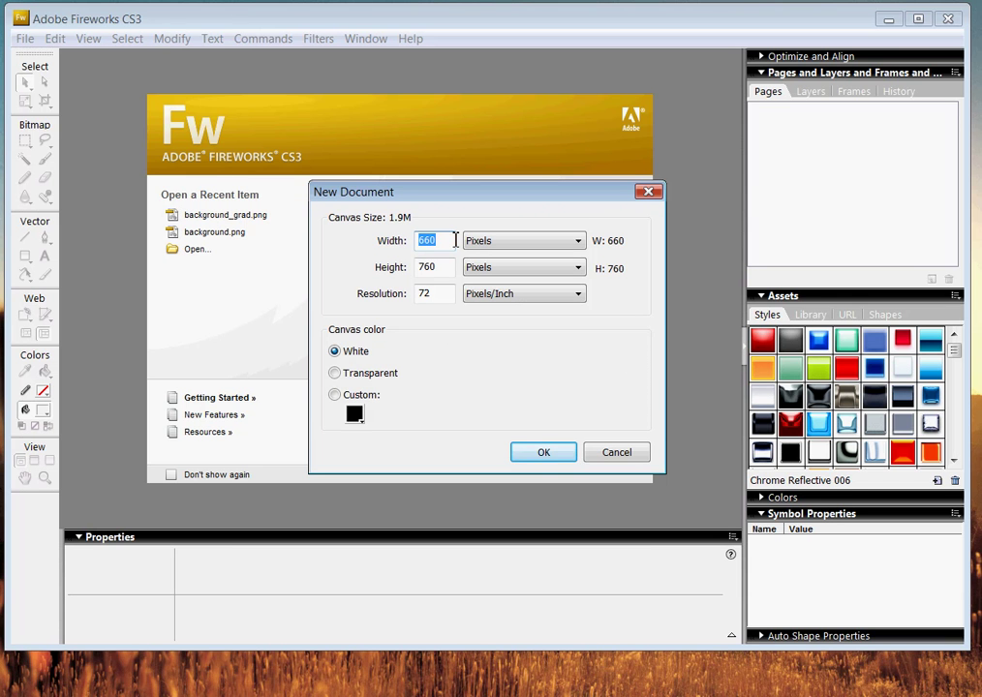
left_click(441, 266)
left_click(434, 293)
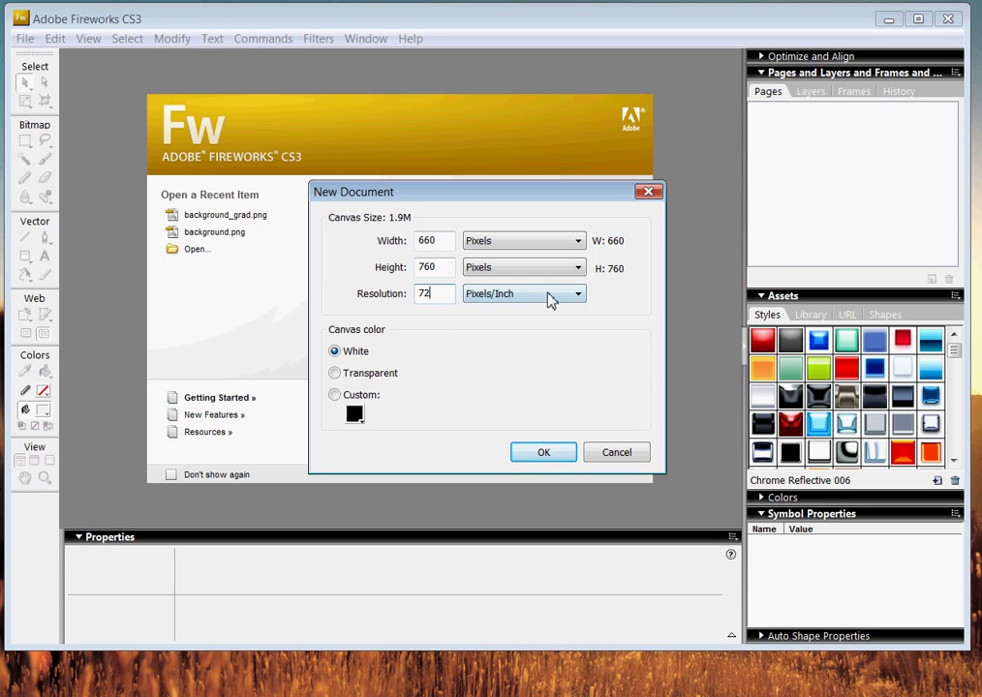
left_click(550, 296)
left_click(528, 310)
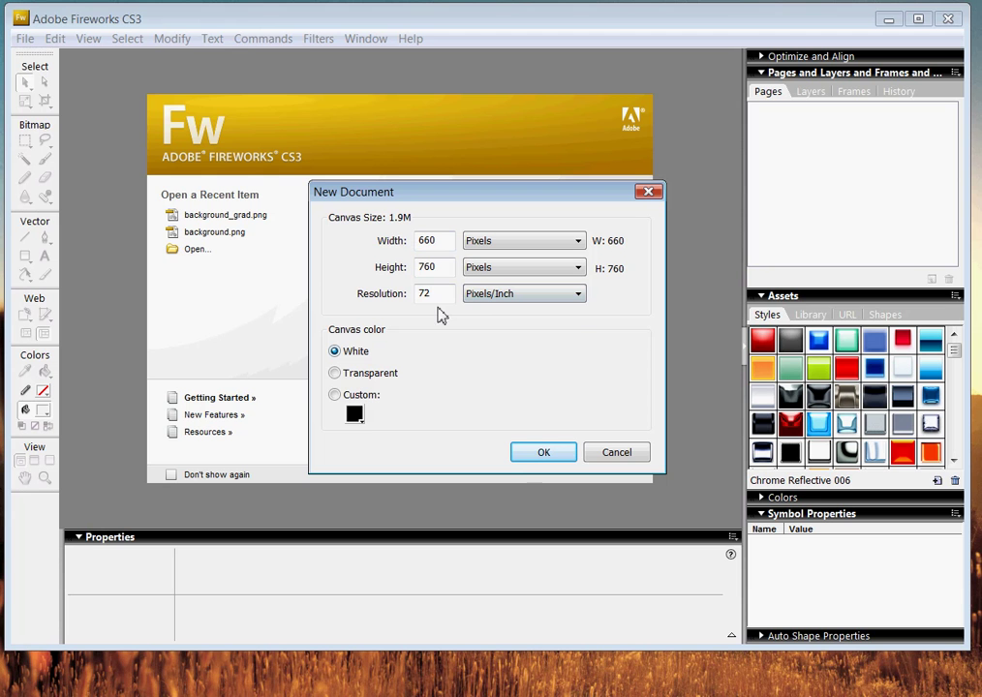
left_click_drag(447, 294, 353, 301)
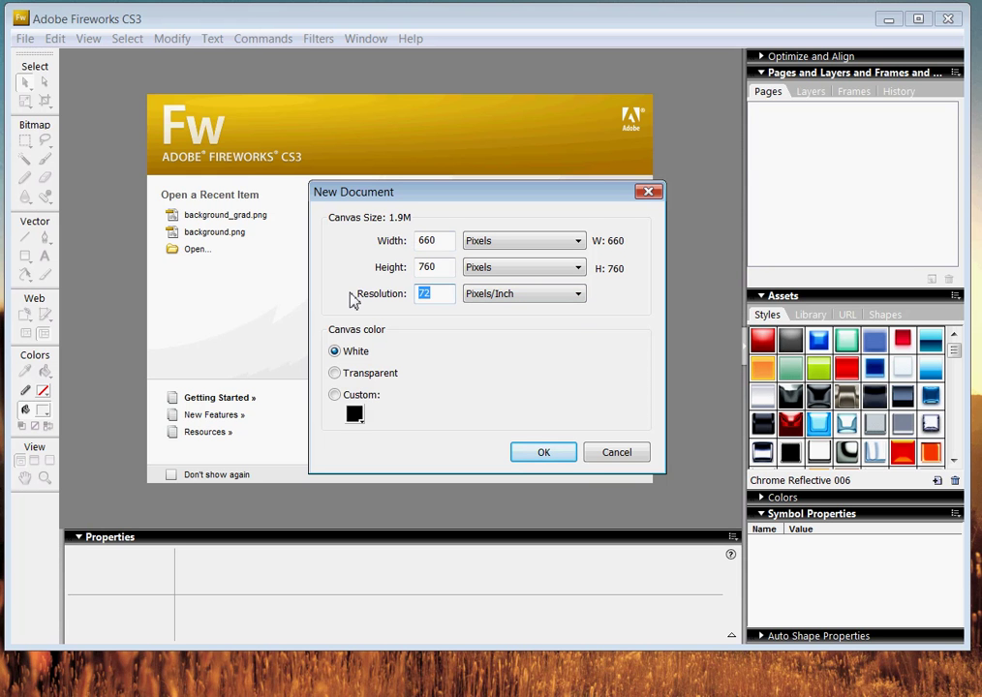
type("96")
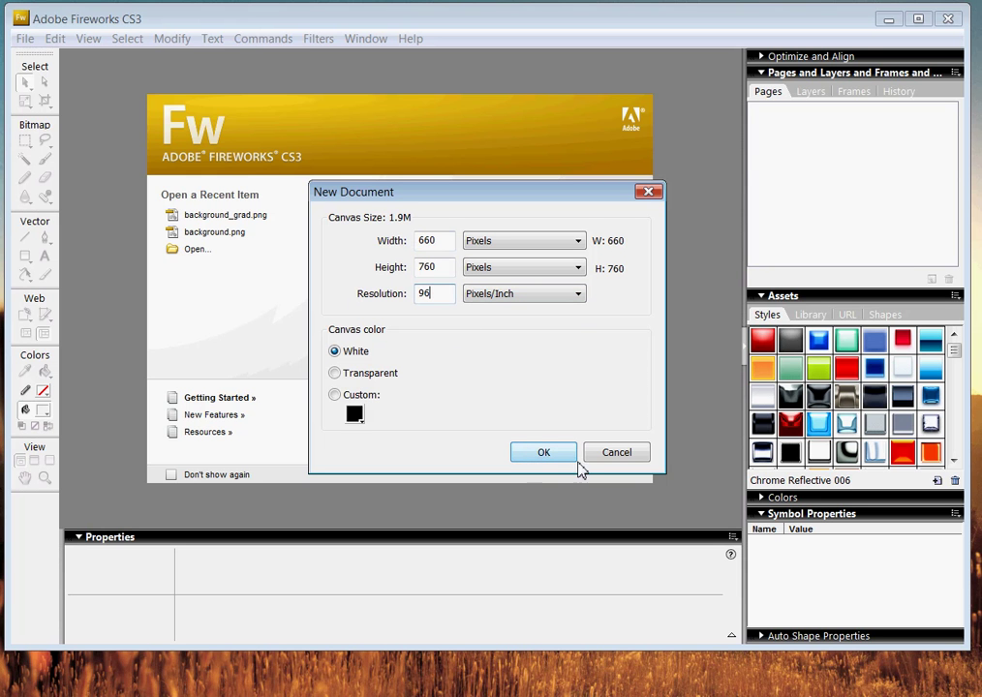
left_click(544, 454)
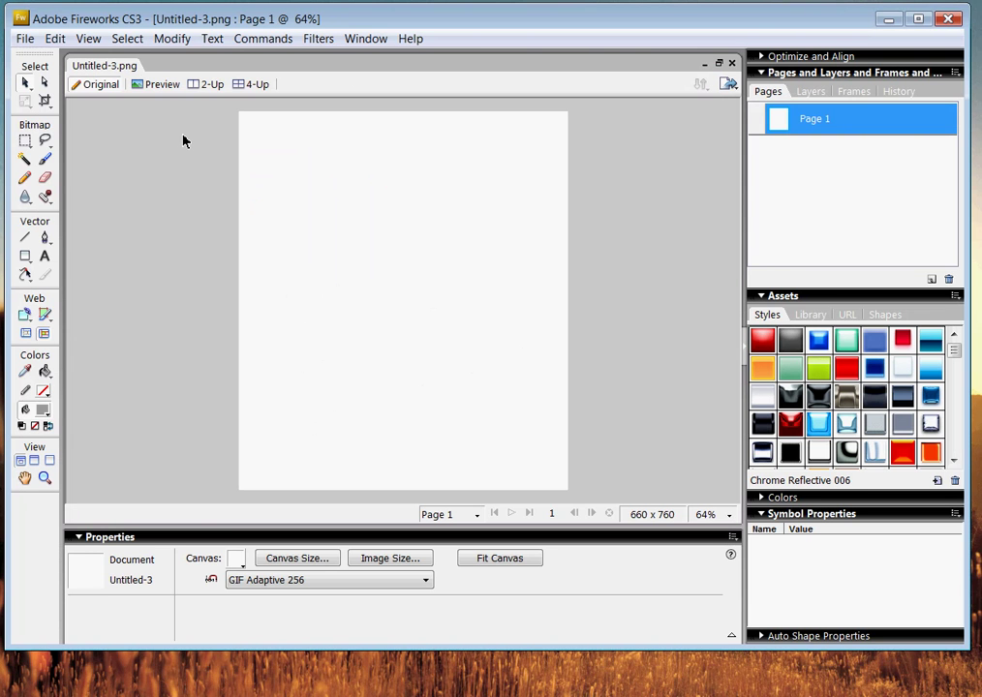
Save As background_grad.png in Desktop > practice > images, overwriting the existing file
left_click(24, 39)
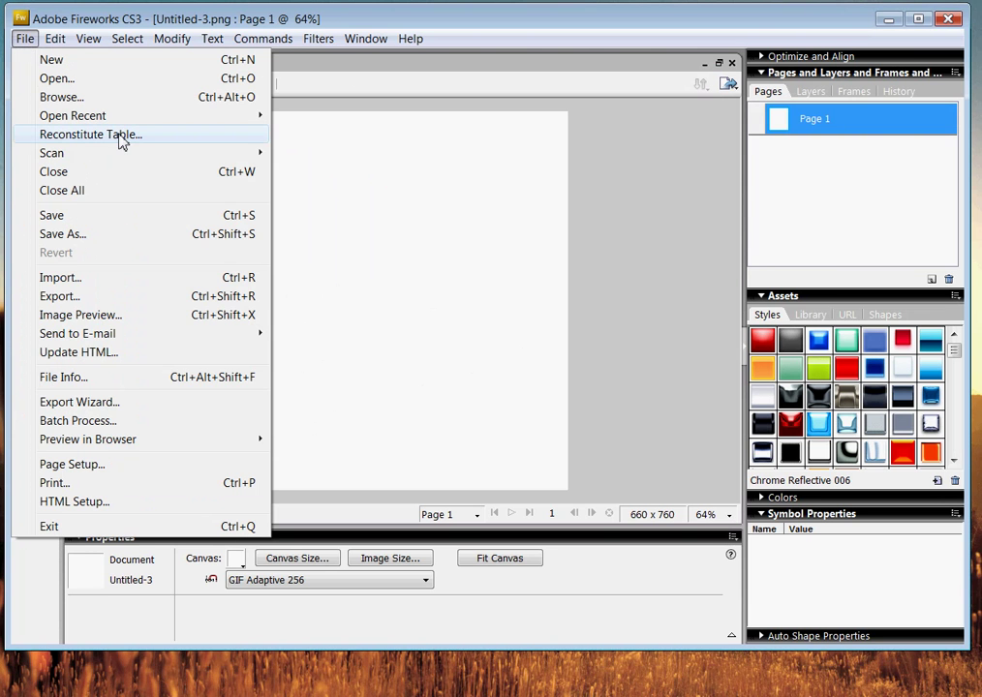
left_click(78, 238)
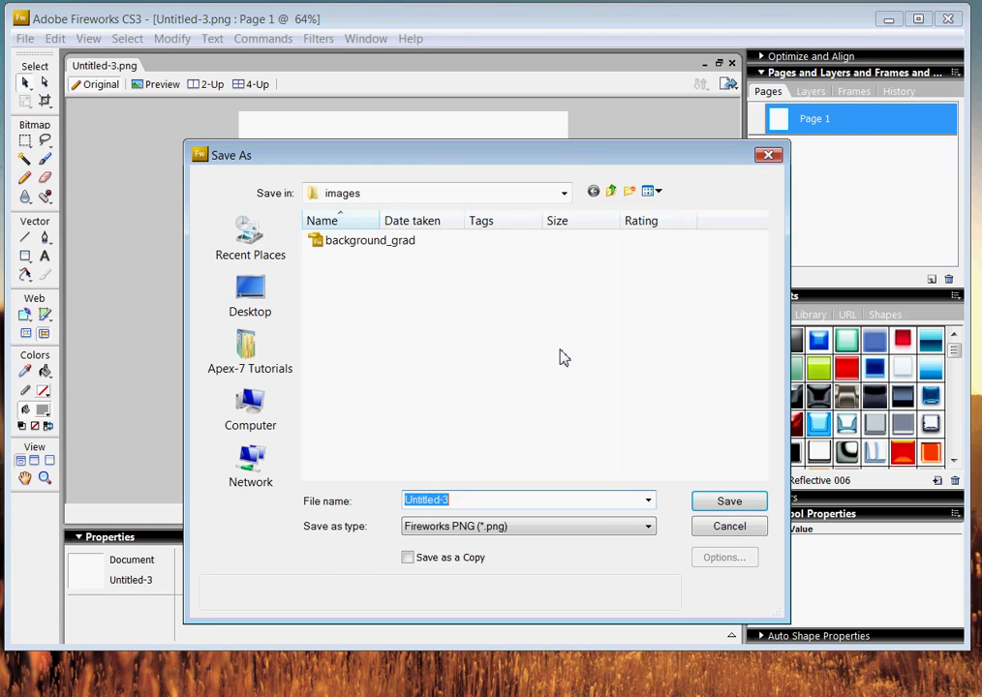
left_click(332, 247)
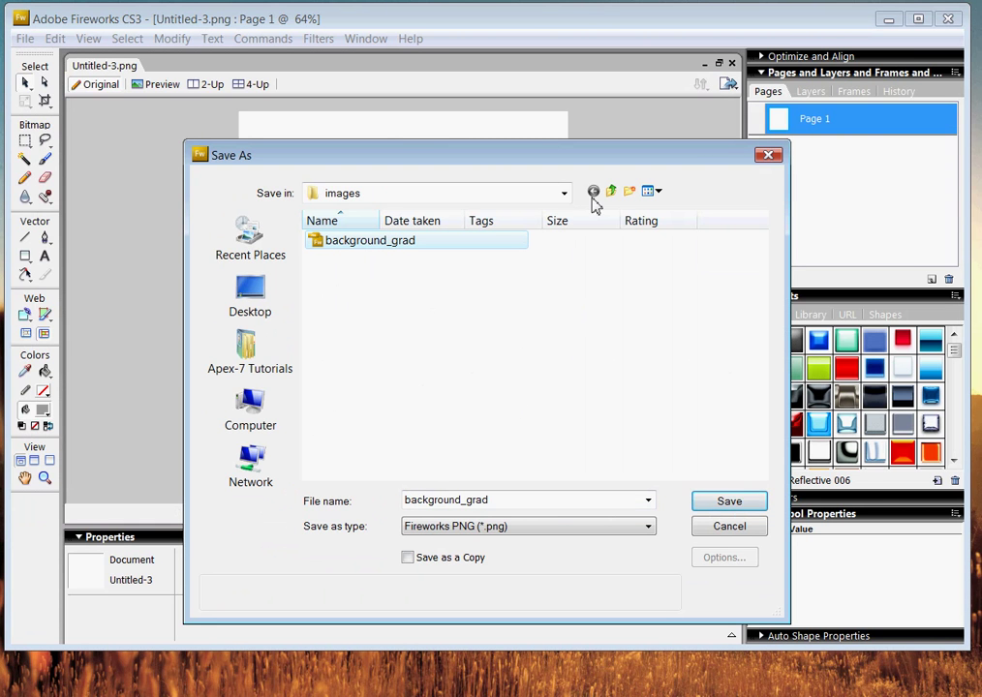
left_click(253, 302)
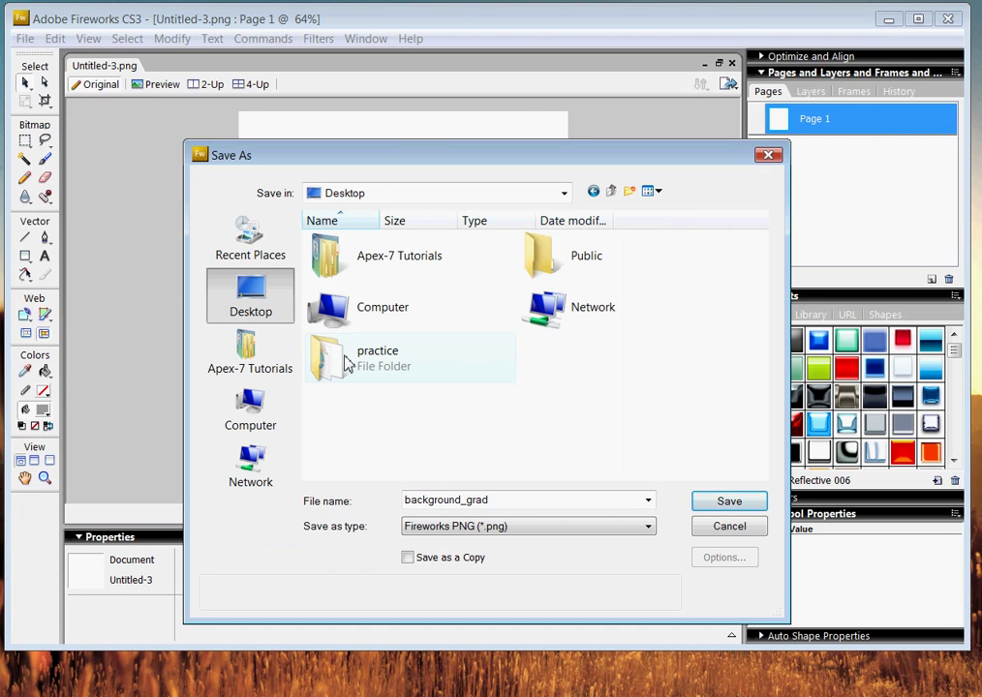
left_click(402, 371)
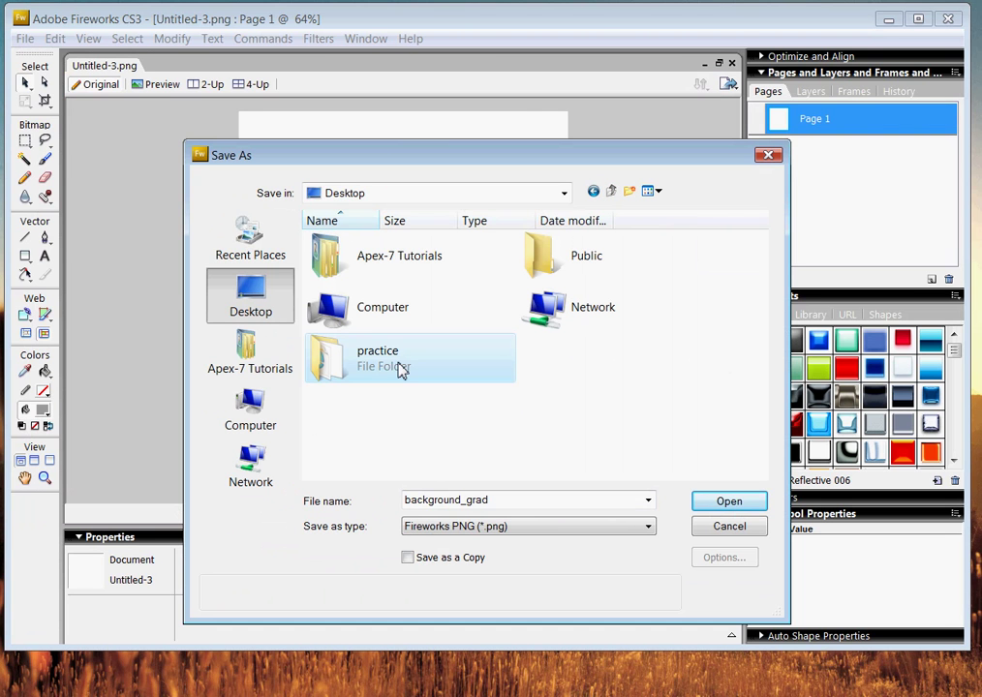
double_click(340, 372)
double_click(321, 244)
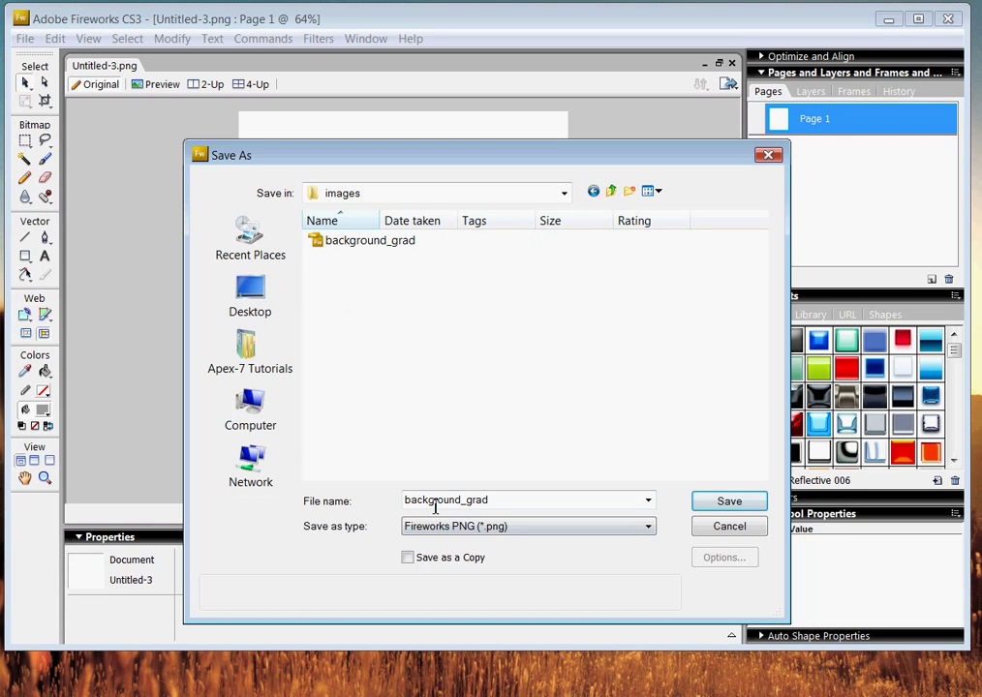
double_click(503, 500)
left_click(508, 501)
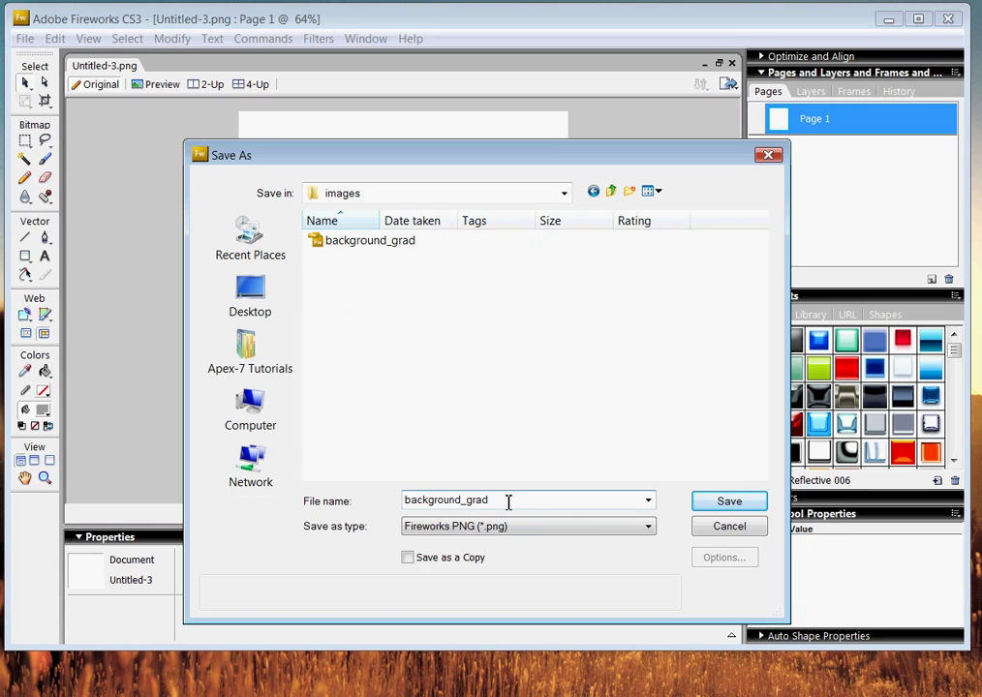
left_click(328, 247)
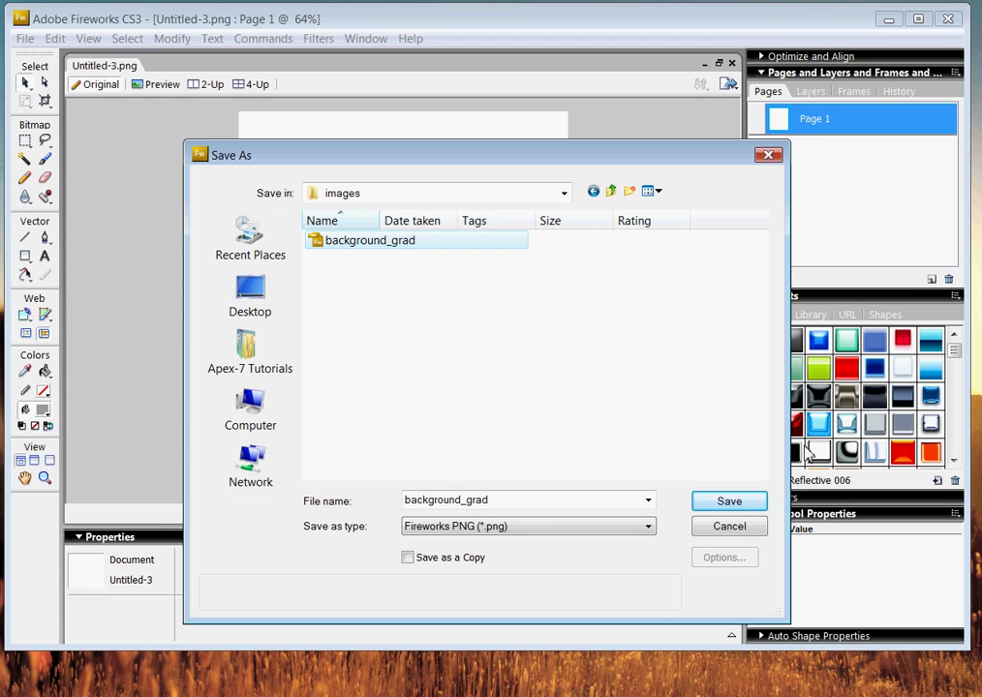
left_click(725, 501)
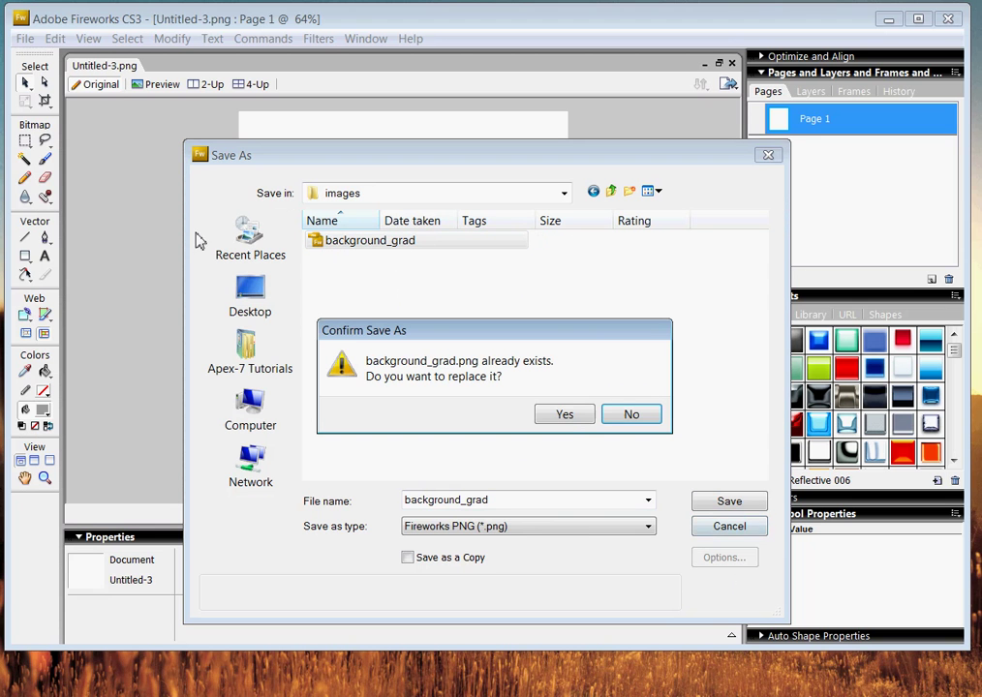
left_click(571, 421)
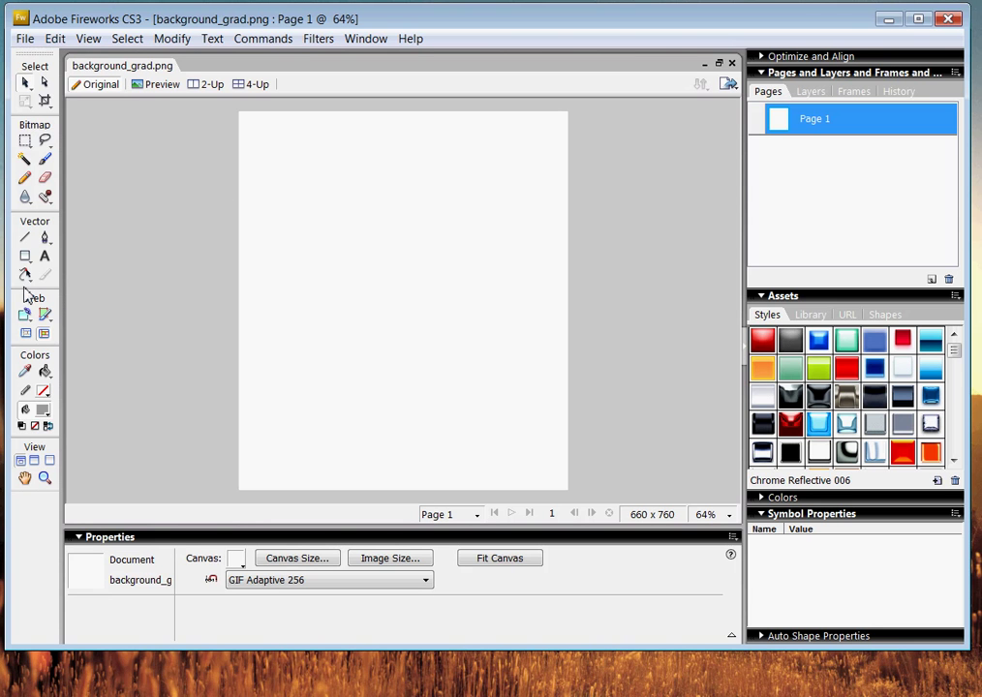
Draw a tall rectangle on the canvas with the Rectangle tool
left_click(25, 256)
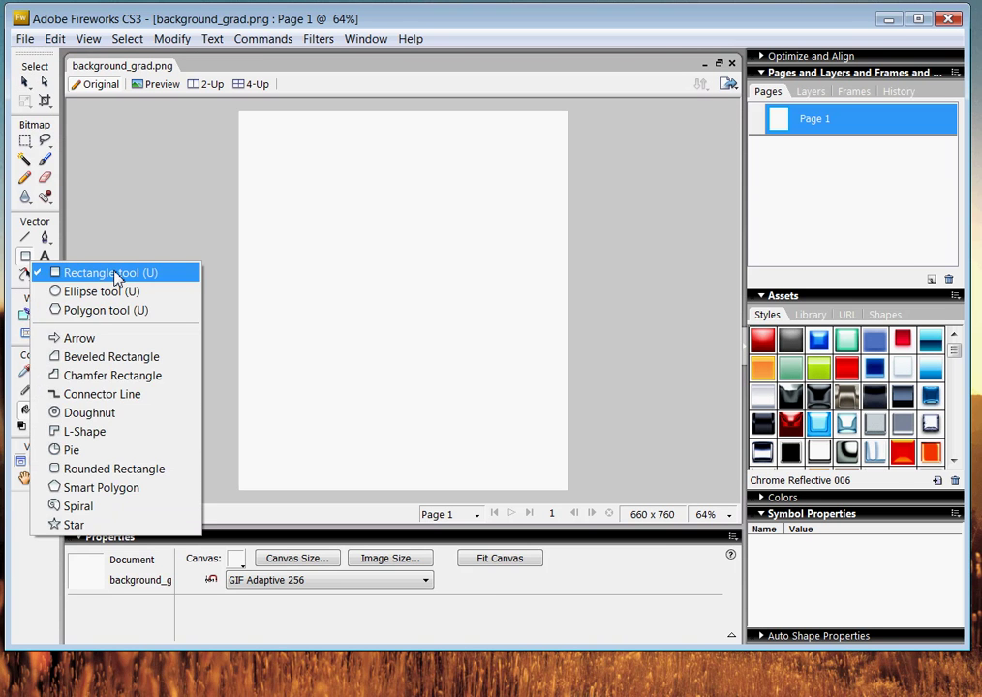
left_click(114, 274)
left_click_drag(245, 118, 335, 395)
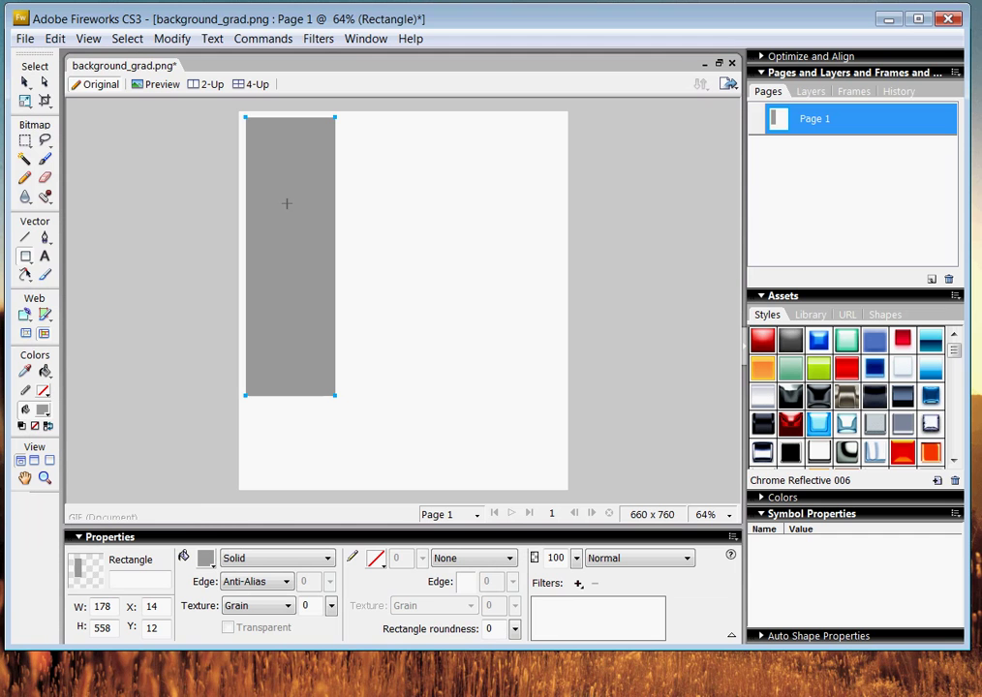
Set the rectangle to width 660, height 760, at X 0 and Y 0
left_click_drag(111, 606, 82, 607)
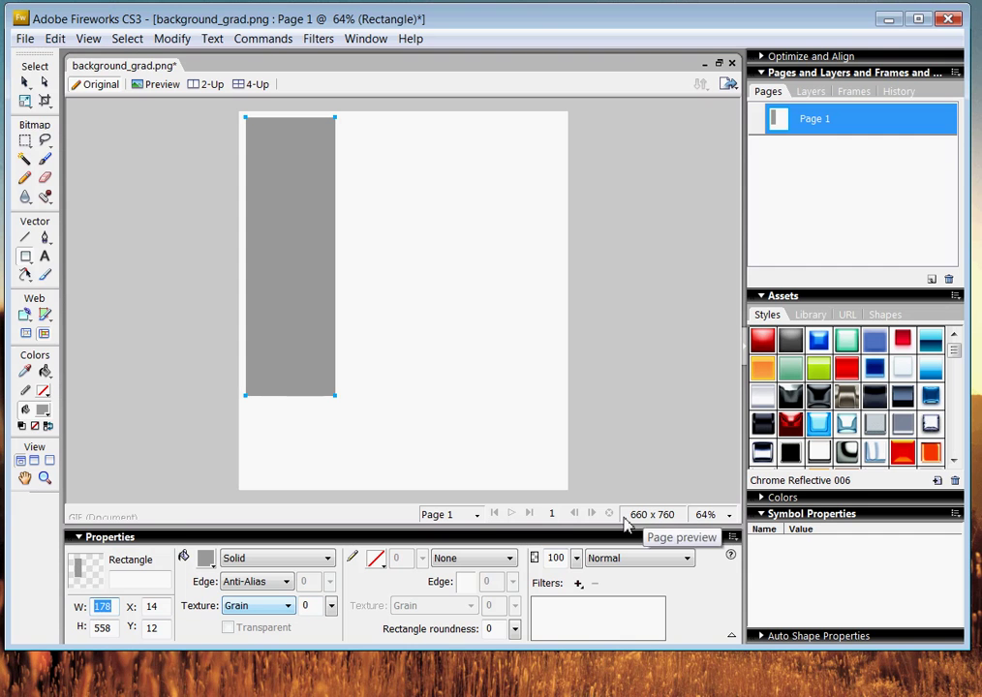
type("660")
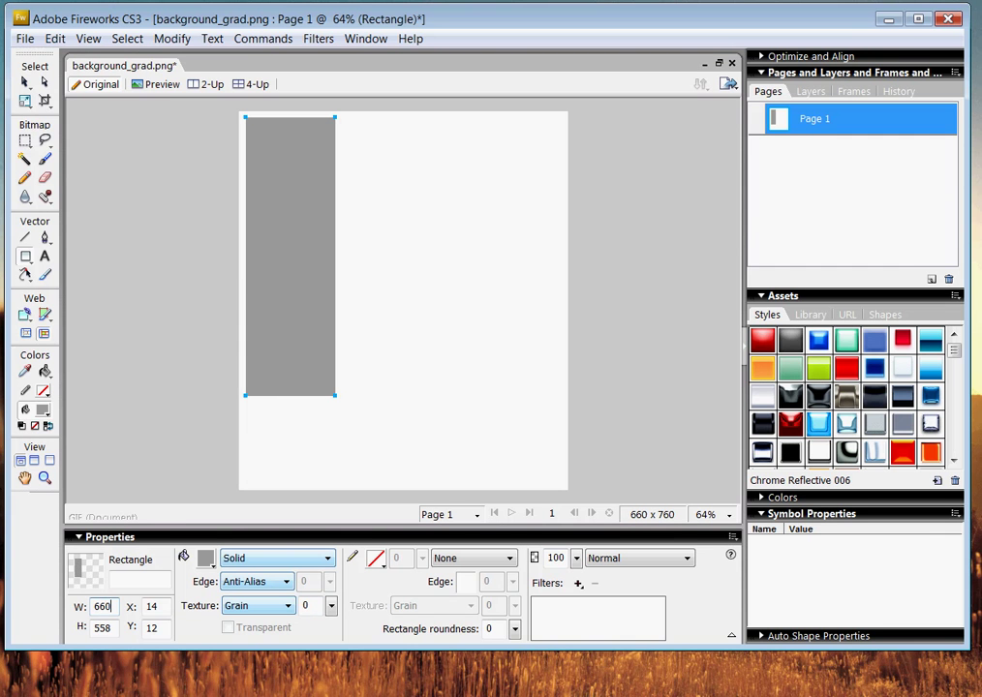
key("Tab")
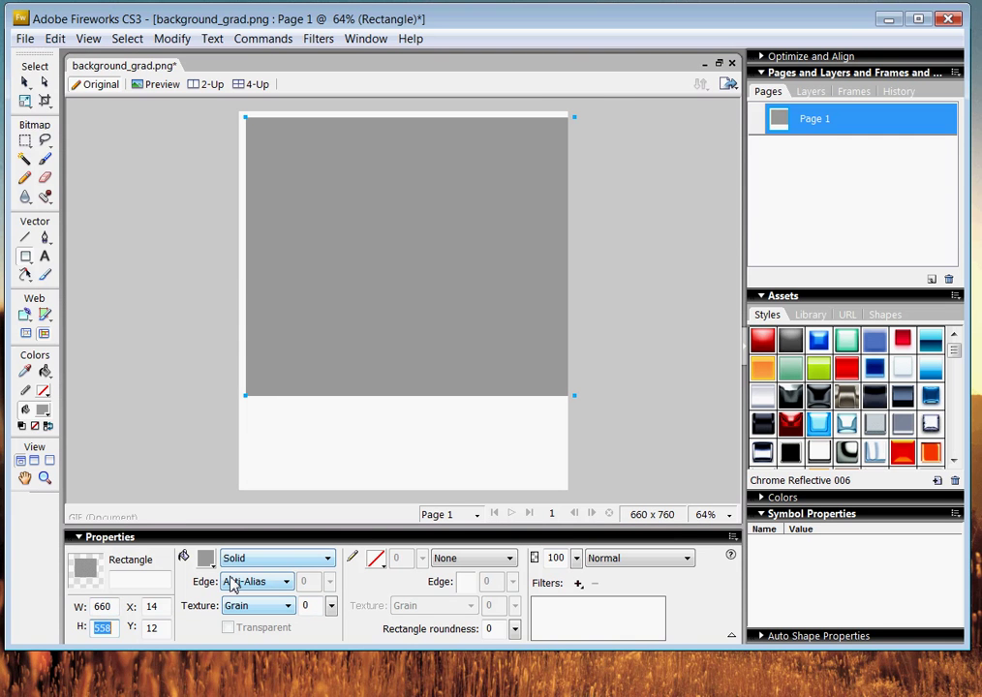
type("760")
key("Tab")
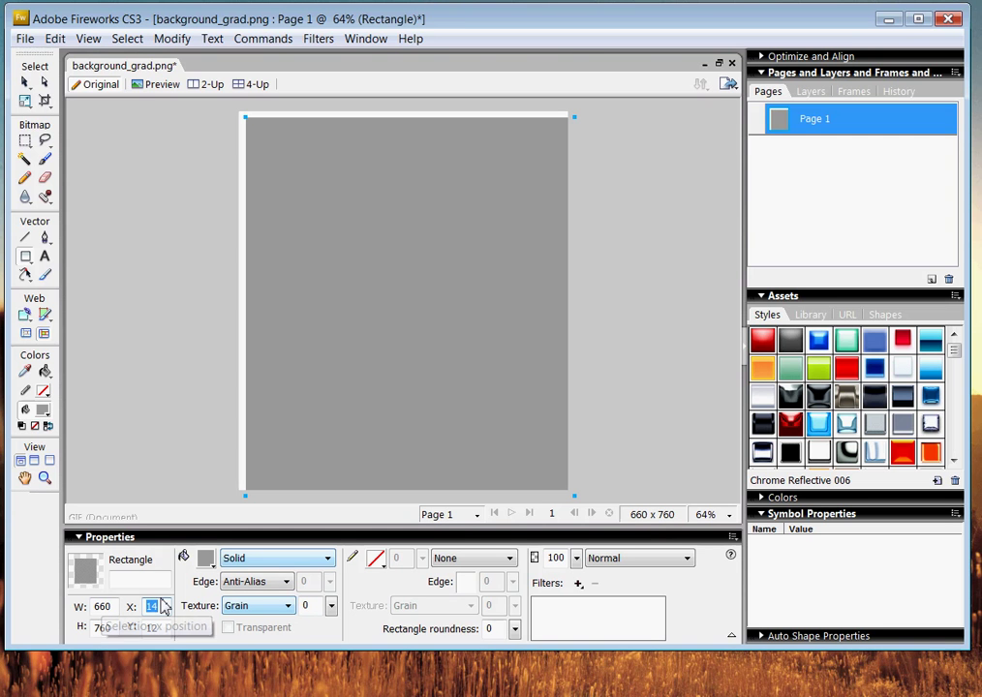
type("0")
key("Tab")
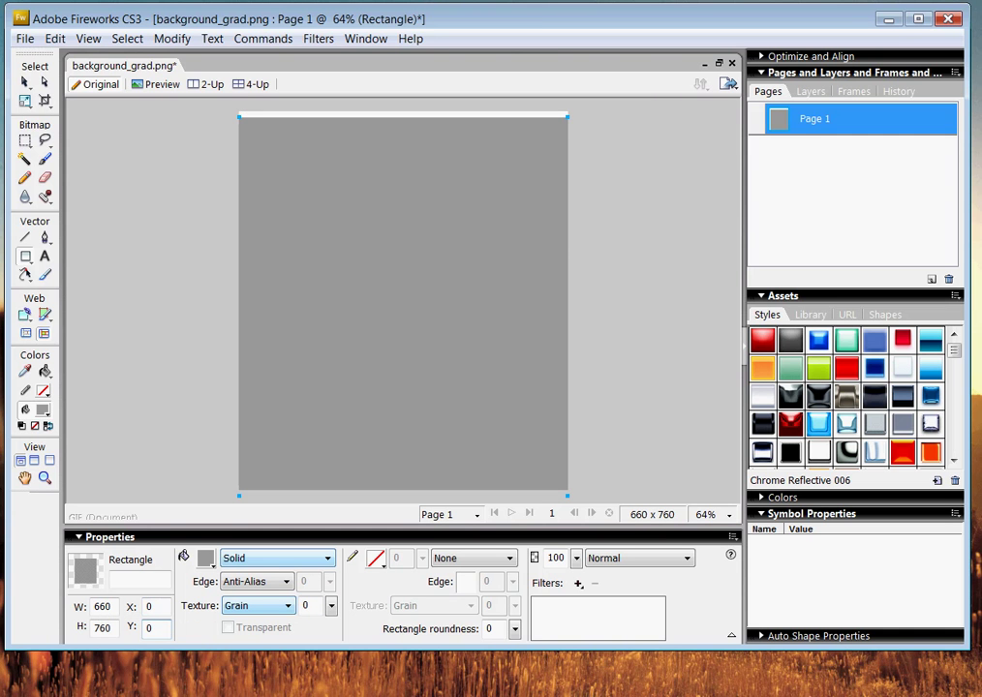
type("0")
key("Tab")
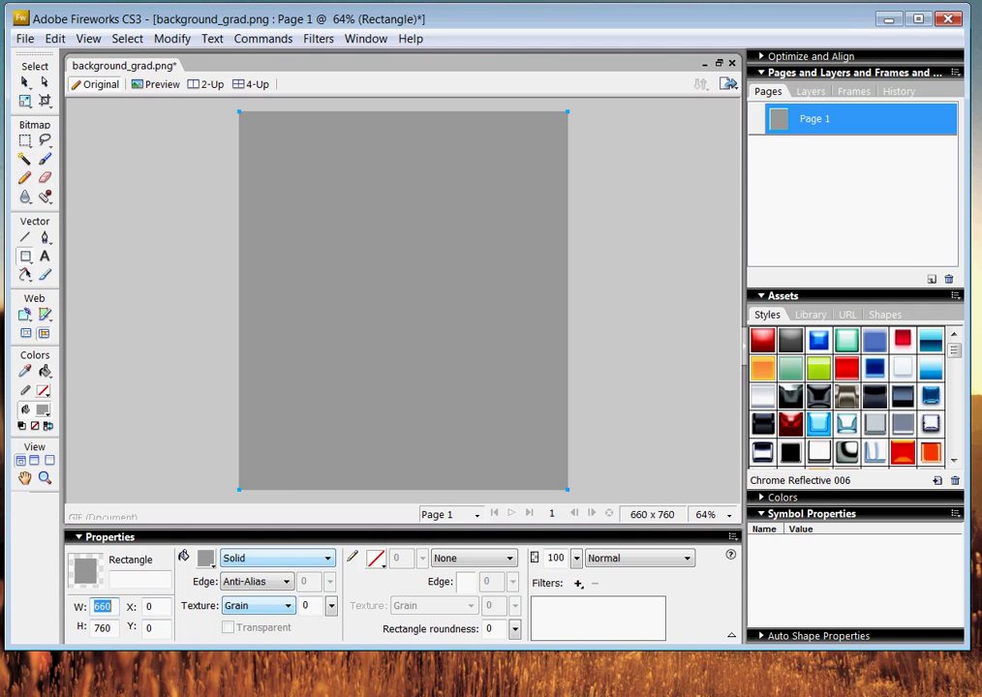
Switch to the Pointer tool and reselect the full-canvas rectangle
left_click(25, 84)
left_click(164, 232)
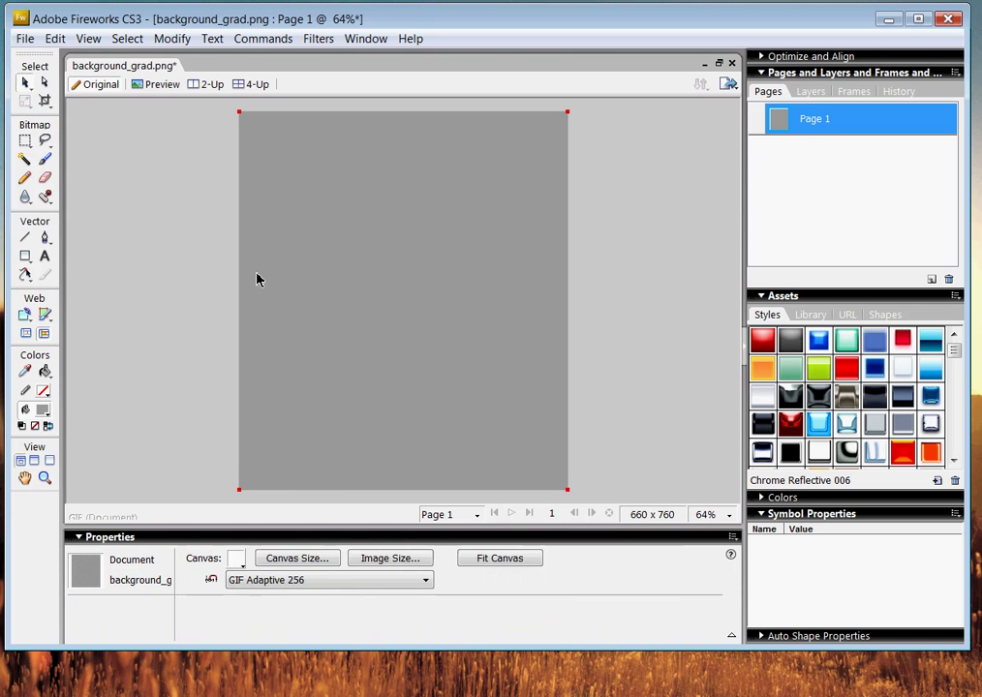
left_click(362, 161)
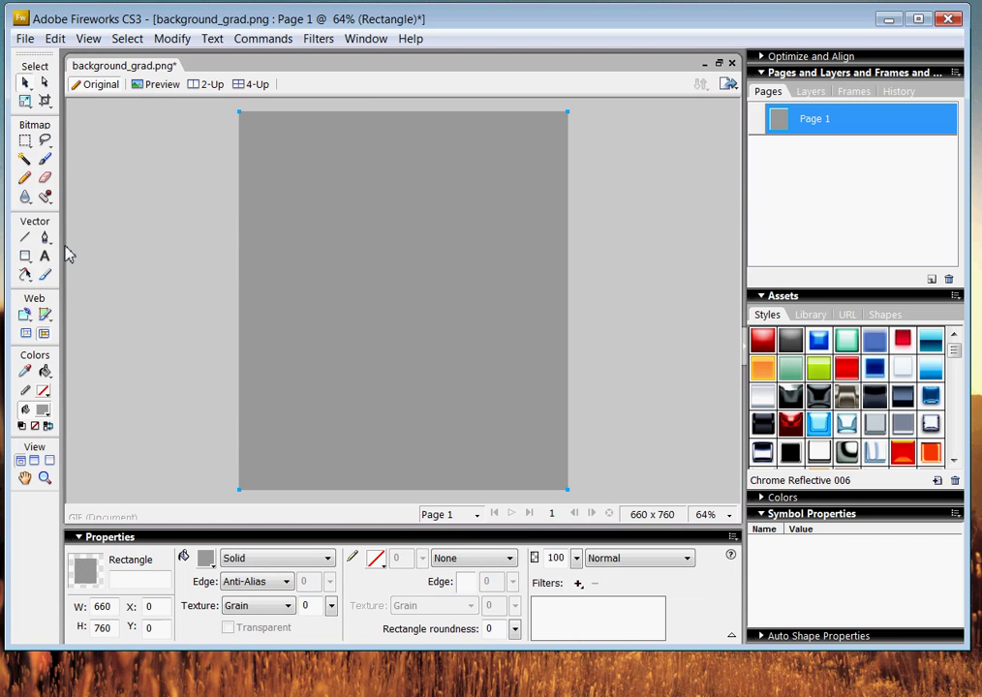
left_click(149, 248)
left_click(369, 276)
Change the rectangle's fill from grey to None, then to a Linear gradient running top to bottom
left_click(294, 562)
left_click(295, 564)
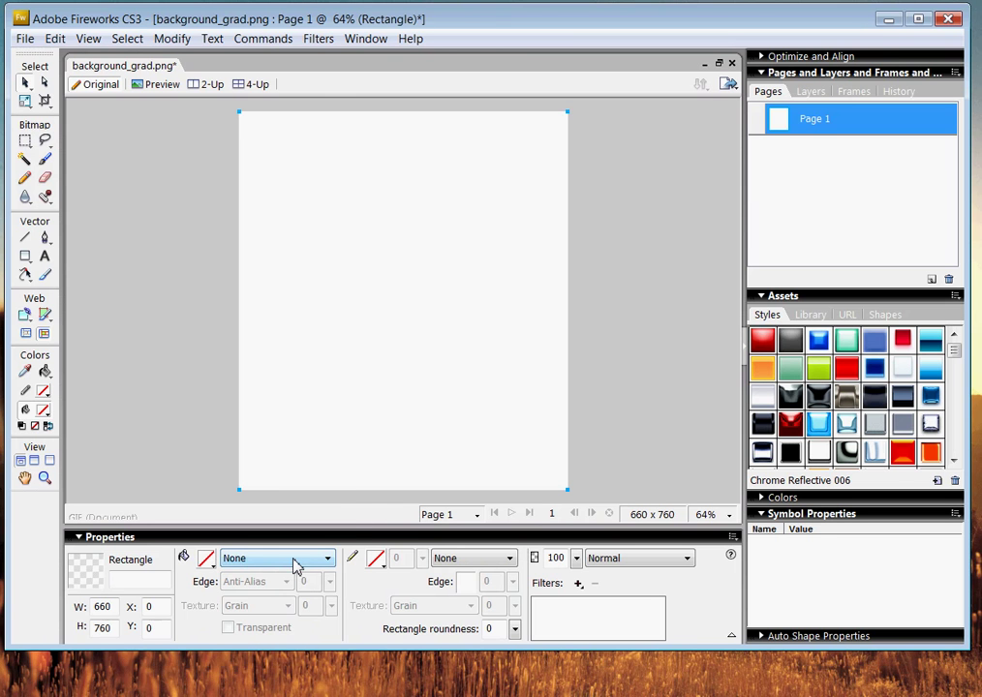
left_click(295, 564)
mouse_move(300, 633)
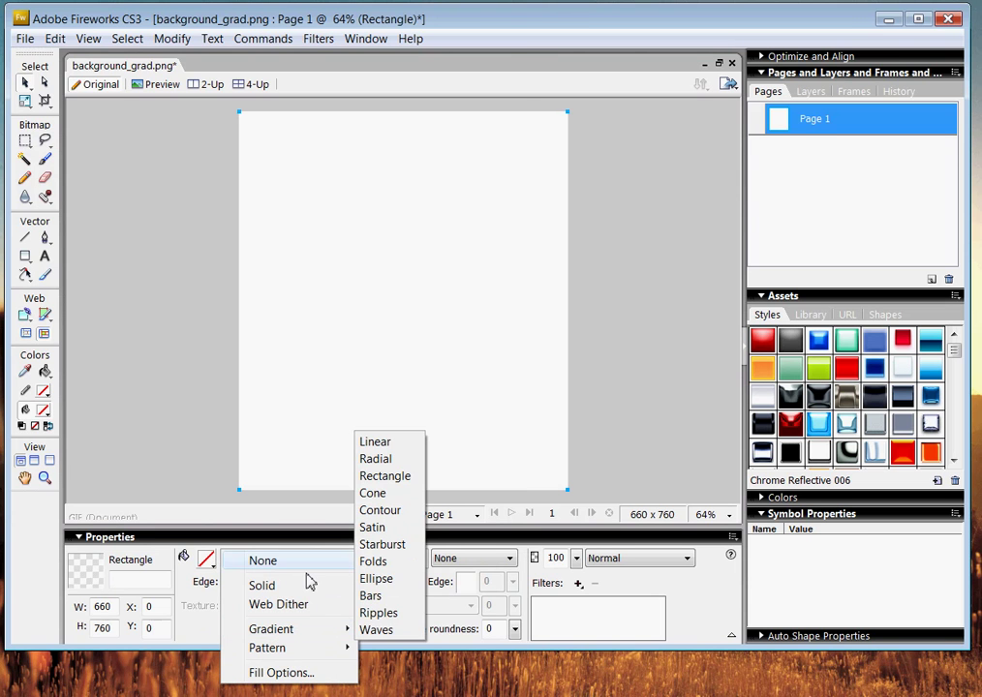
left_click(373, 443)
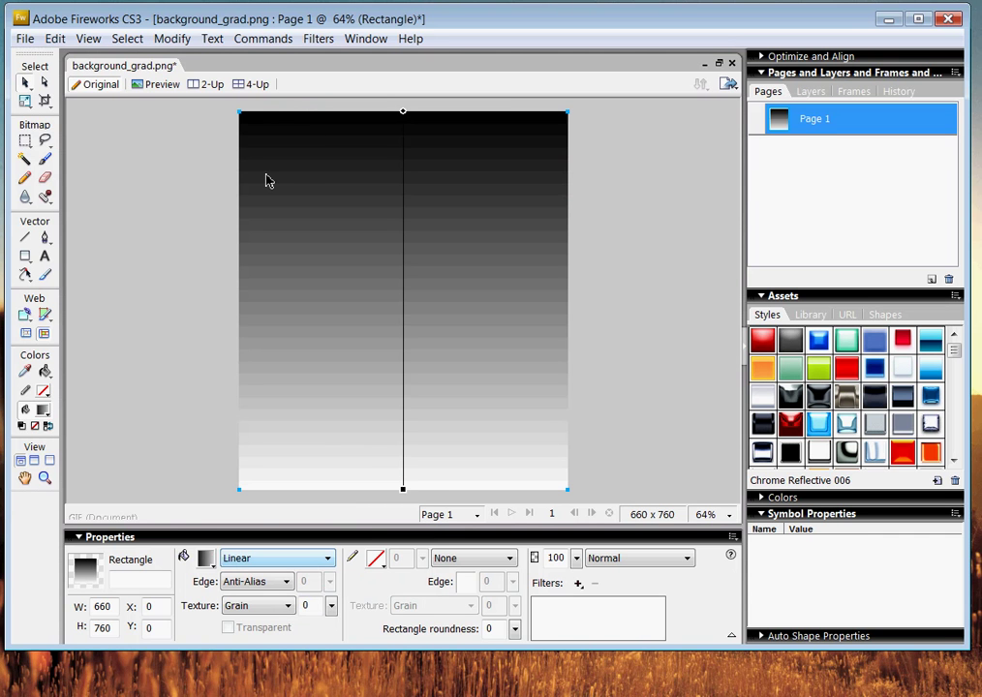
mouse_move(403, 491)
left_mouse_down()
mouse_move(403, 304)
mouse_move(403, 493)
left_mouse_up()
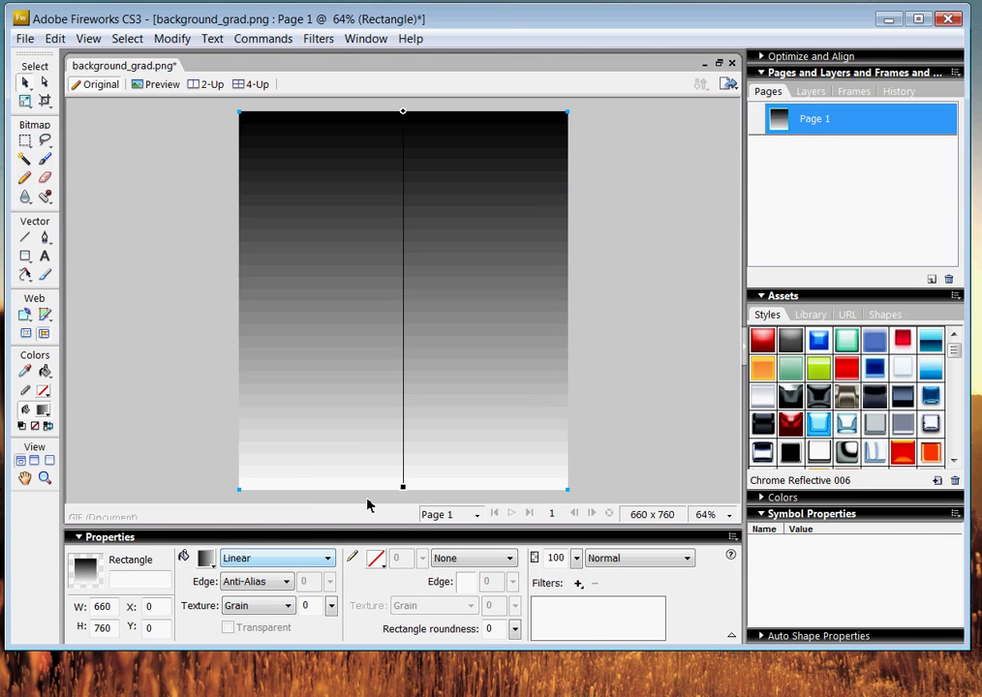
Add three colour stops to the gradient ramp and lower the opacity of its end stop
left_click(205, 559)
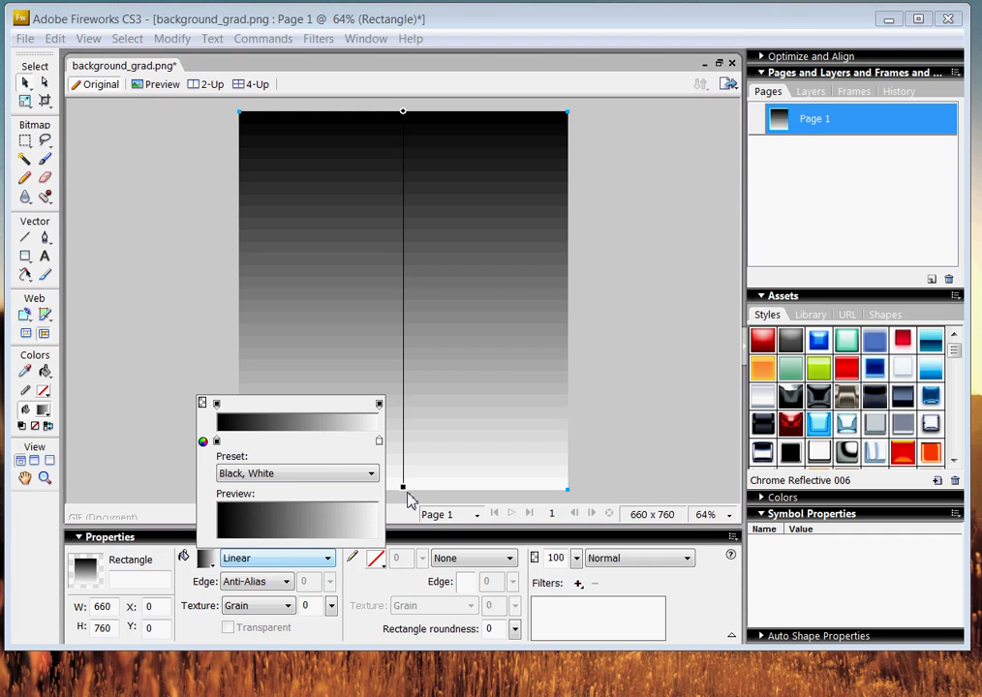
left_click(243, 442)
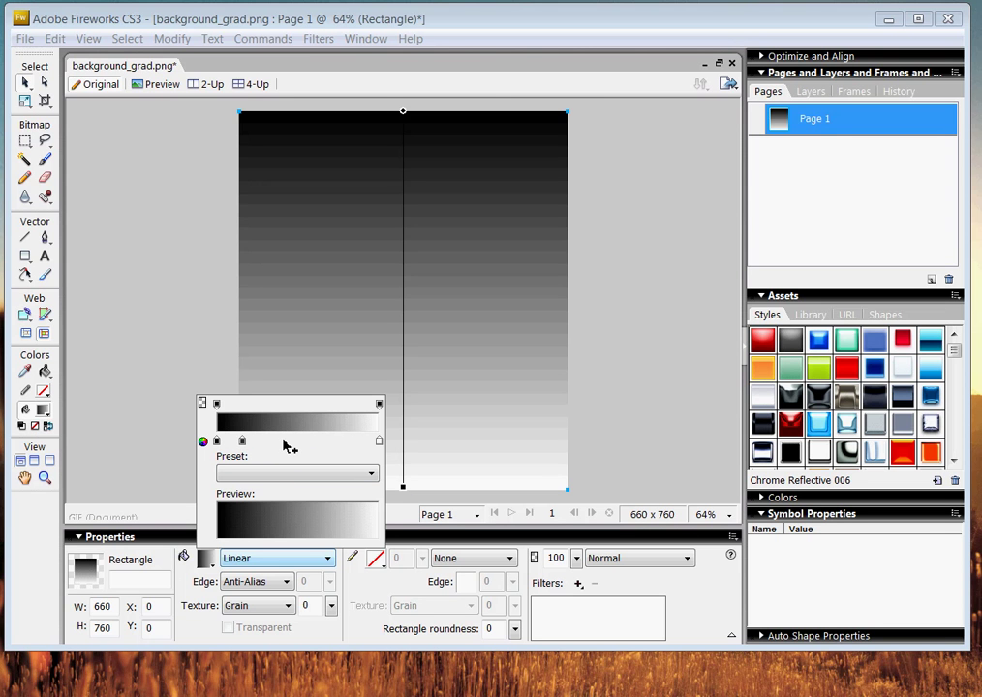
left_click(272, 443)
left_click(316, 442)
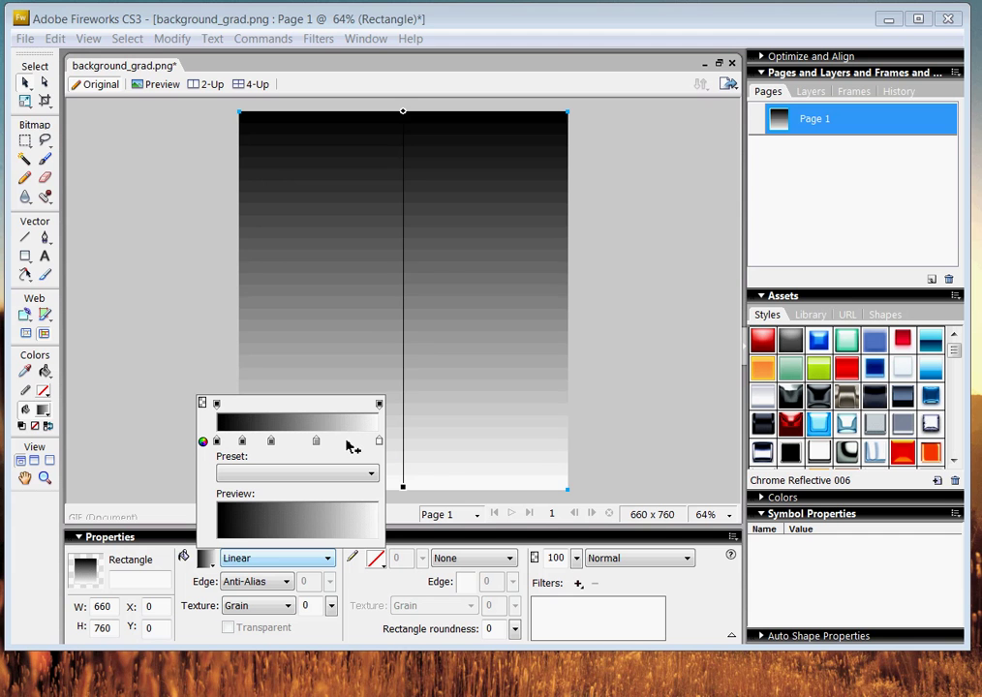
left_click(378, 404)
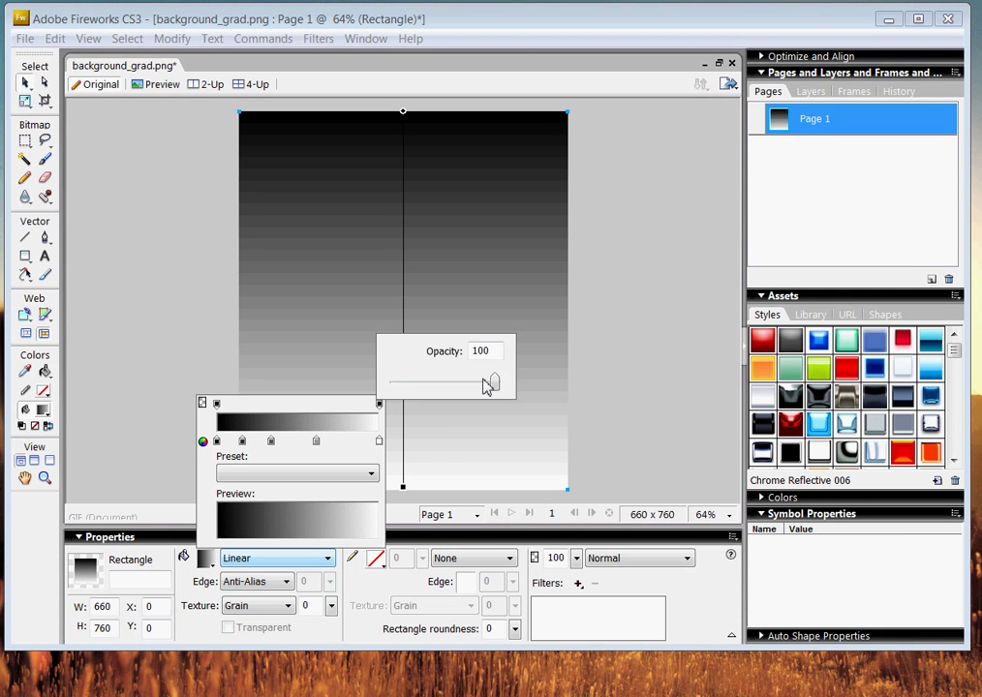
left_click_drag(495, 385, 412, 389)
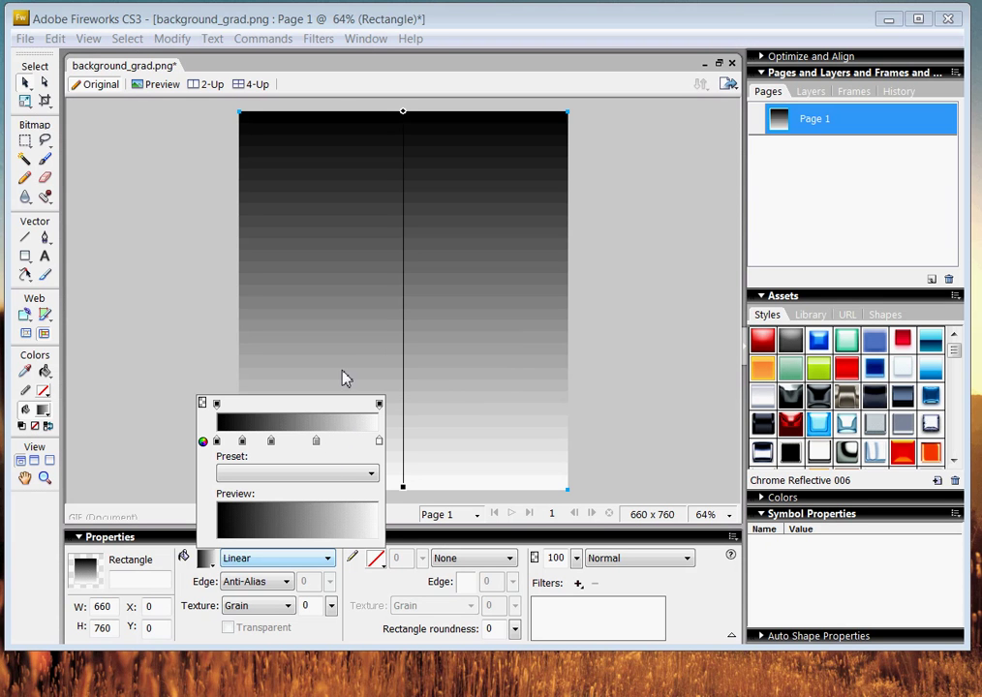
Set the first gradient stop to #CCCC00, remove the second stop, and shift the white stop left
left_click(217, 441)
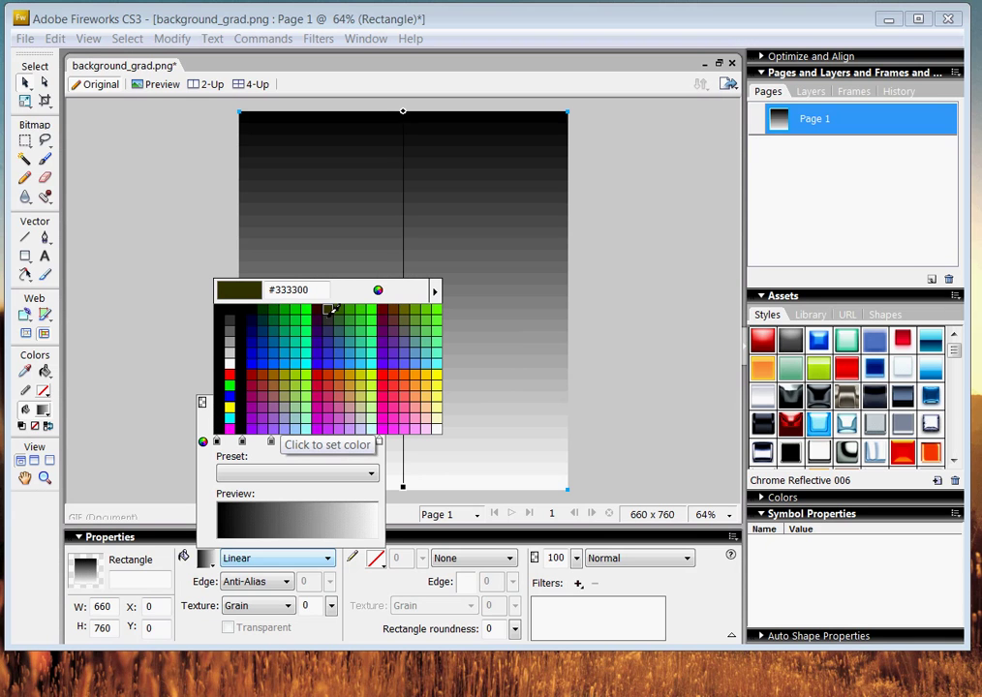
left_click(368, 378)
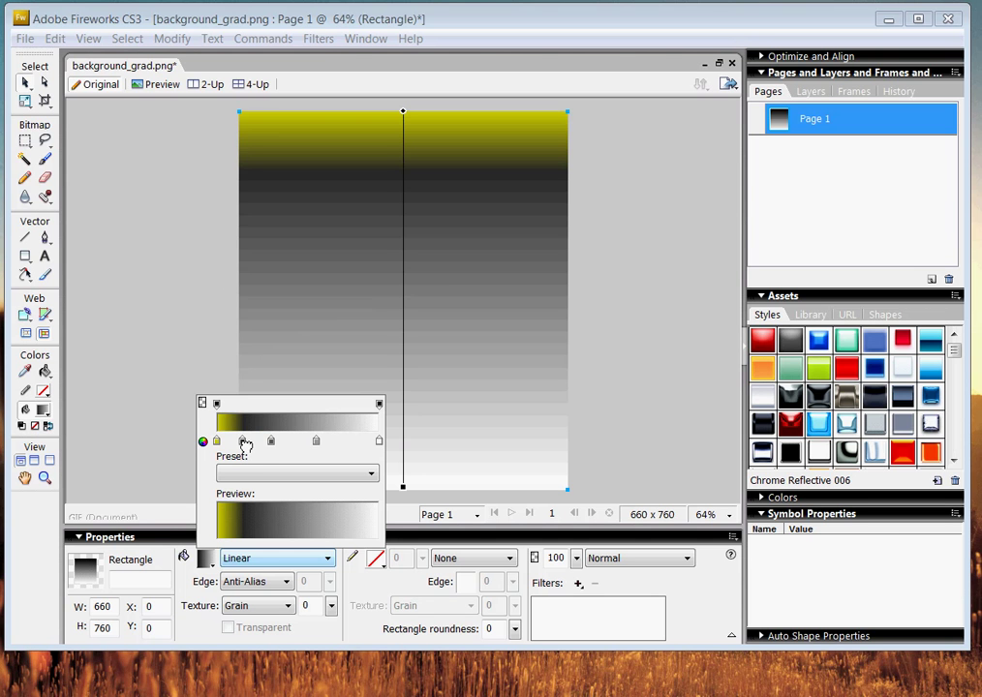
left_click_drag(245, 444, 314, 469)
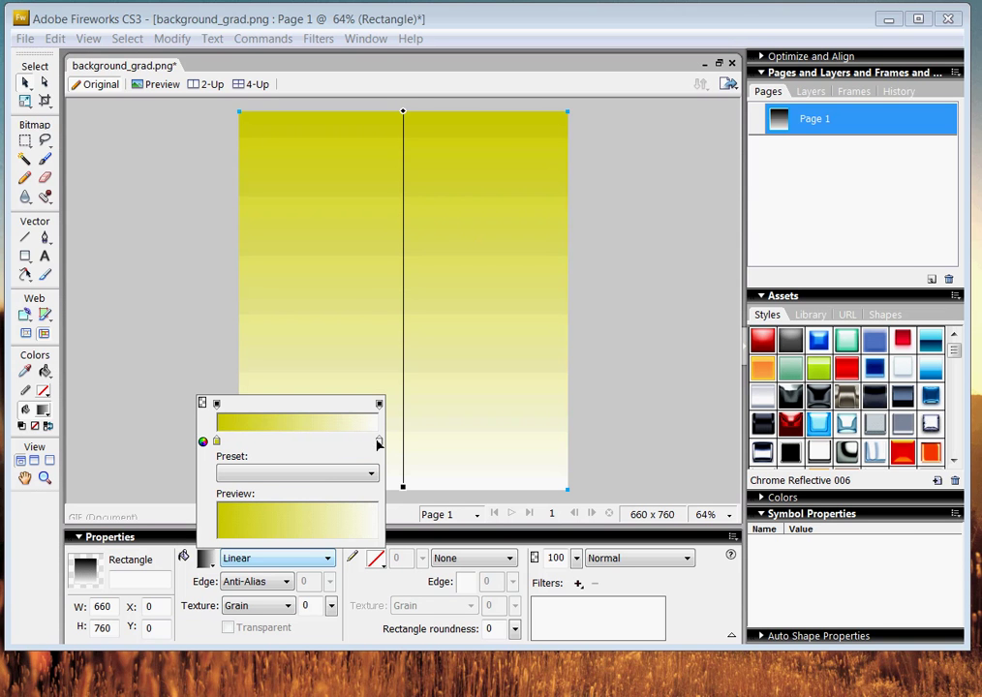
left_click_drag(379, 443, 295, 442)
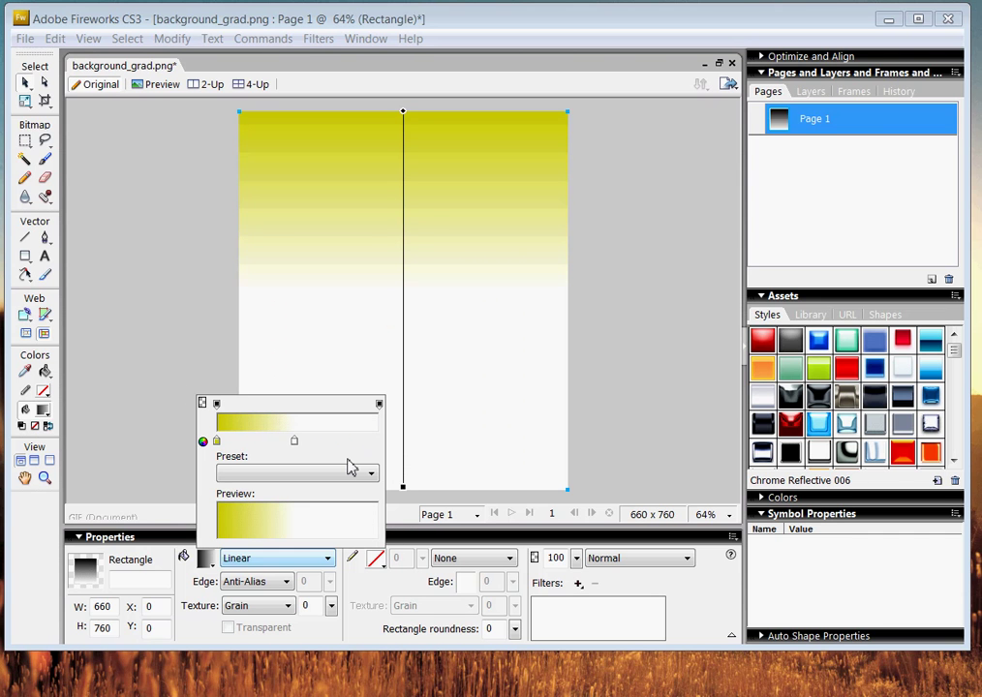
key("Return")
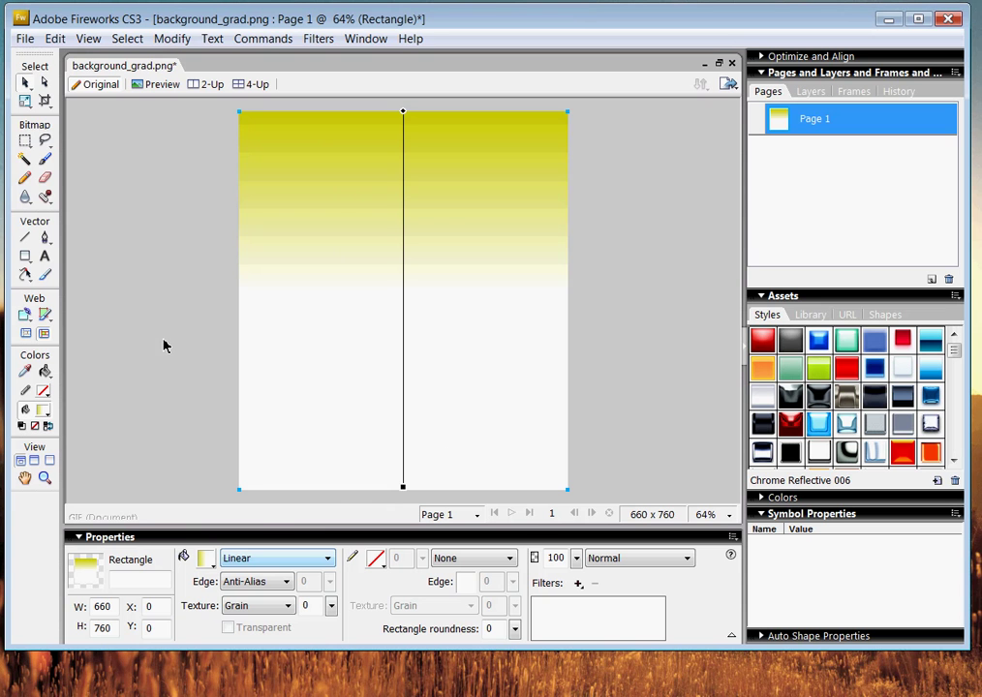
Crop the canvas with the Crop tool to an 8-pixel-wide strip spanning the full 760-pixel height
left_click(44, 101)
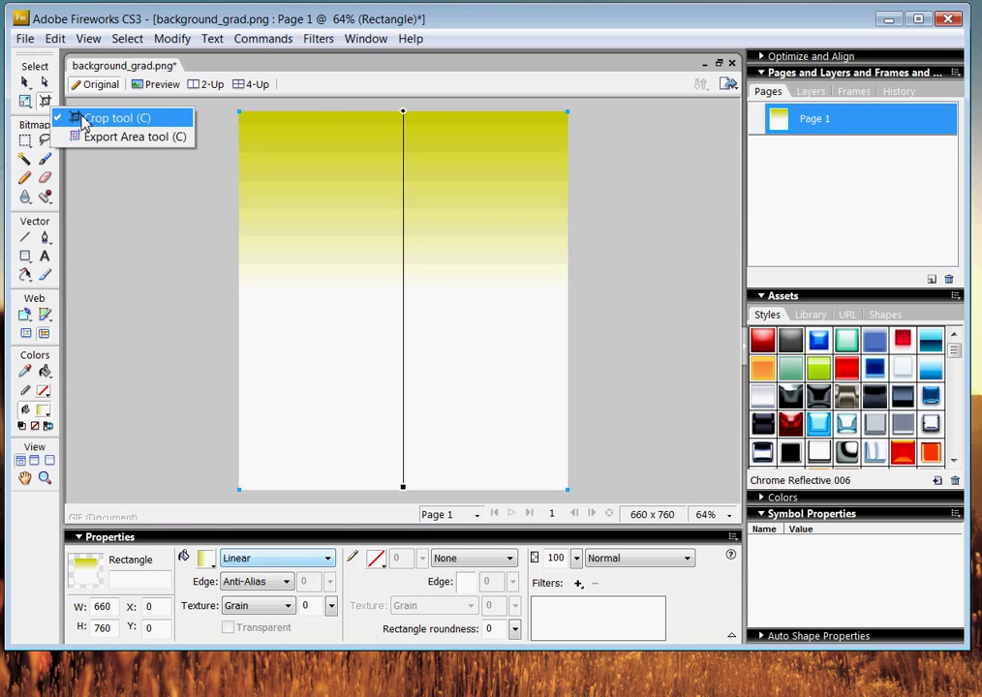
left_click(83, 121)
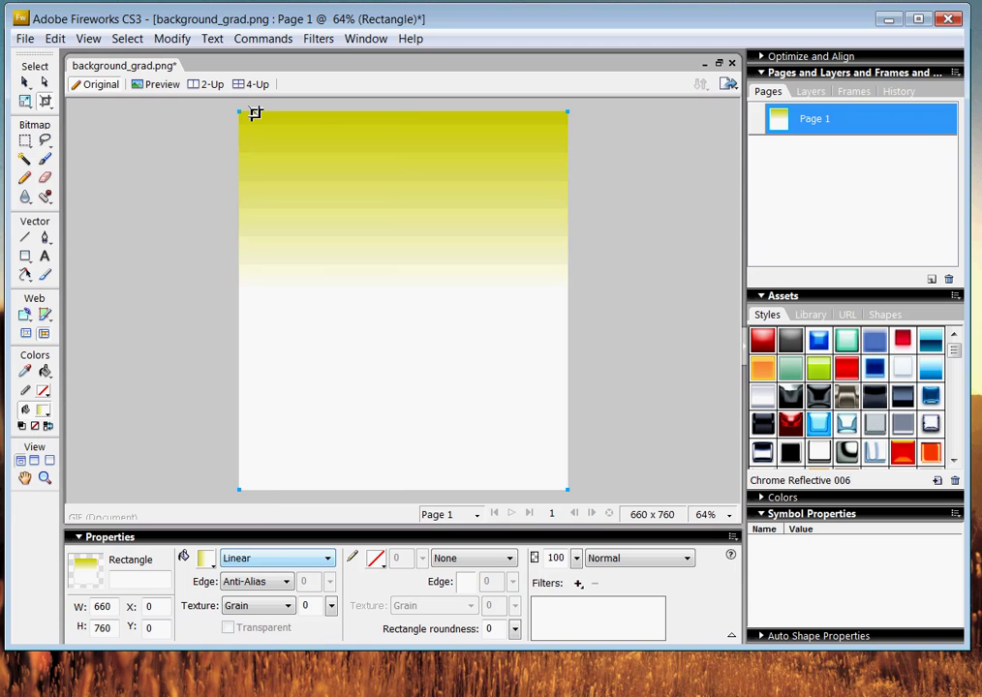
left_click_drag(255, 113, 257, 502)
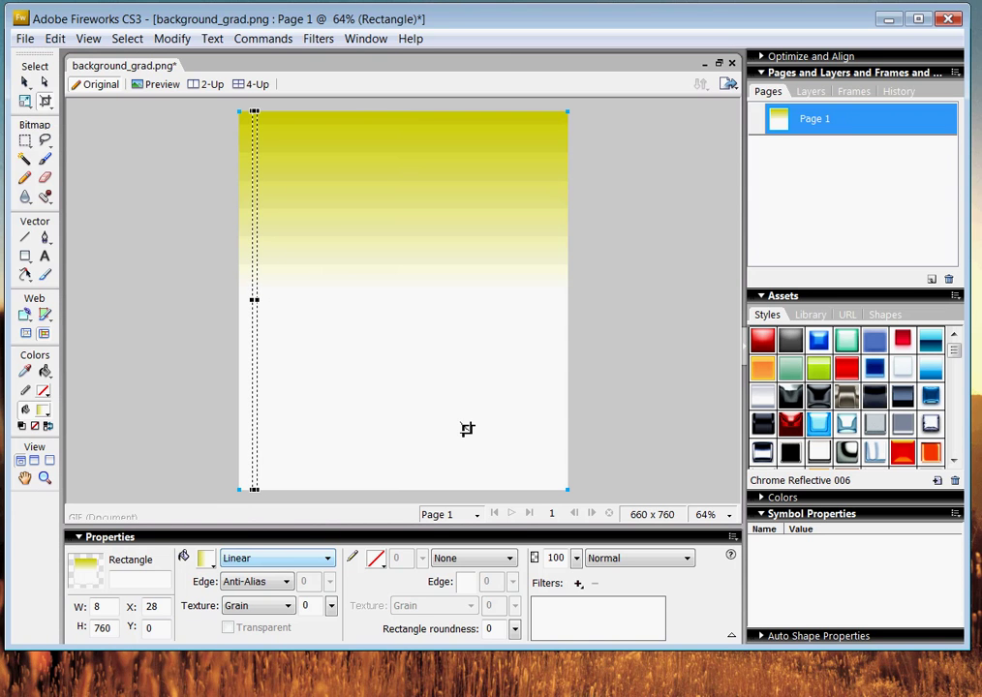
key("Return")
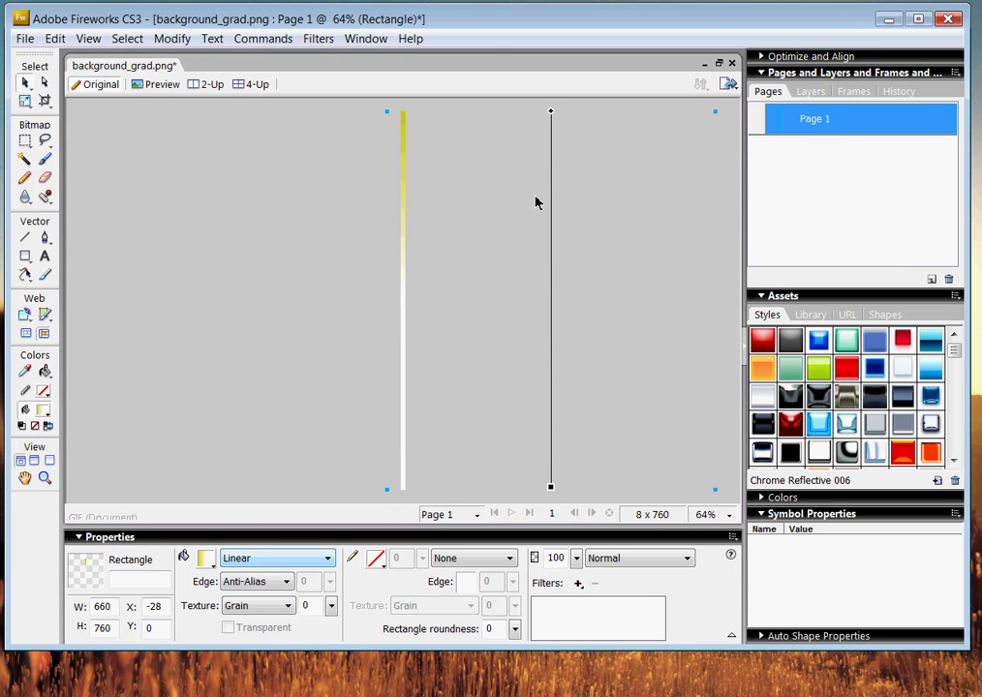
Save the cropped strip with File > Save, then minimise the Fireworks window
right_click(405, 278)
key("Escape")
left_click(25, 39)
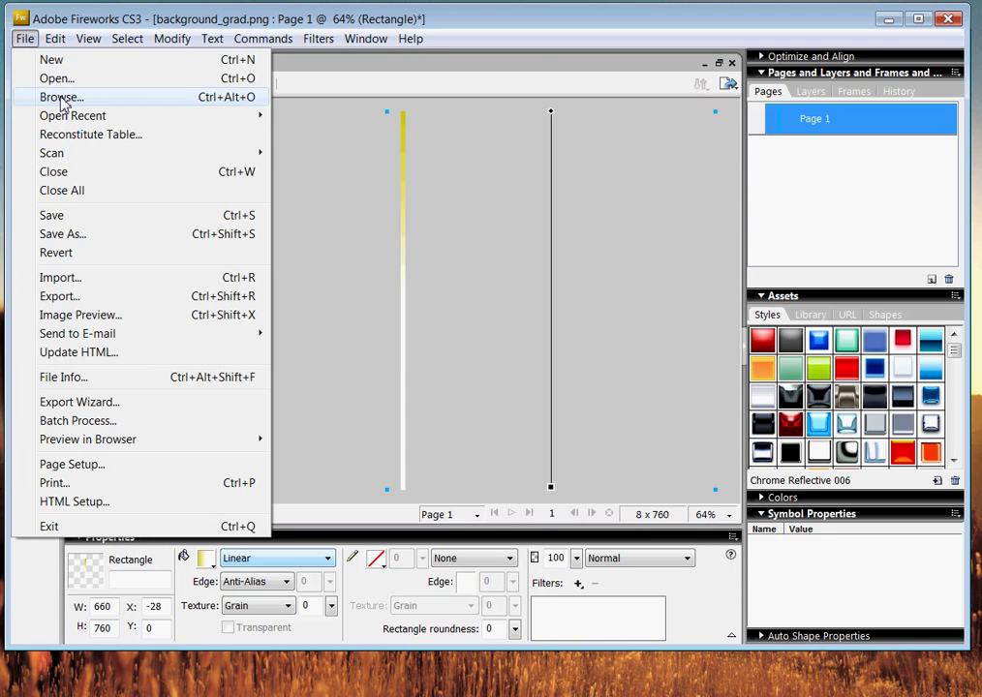
left_click(70, 216)
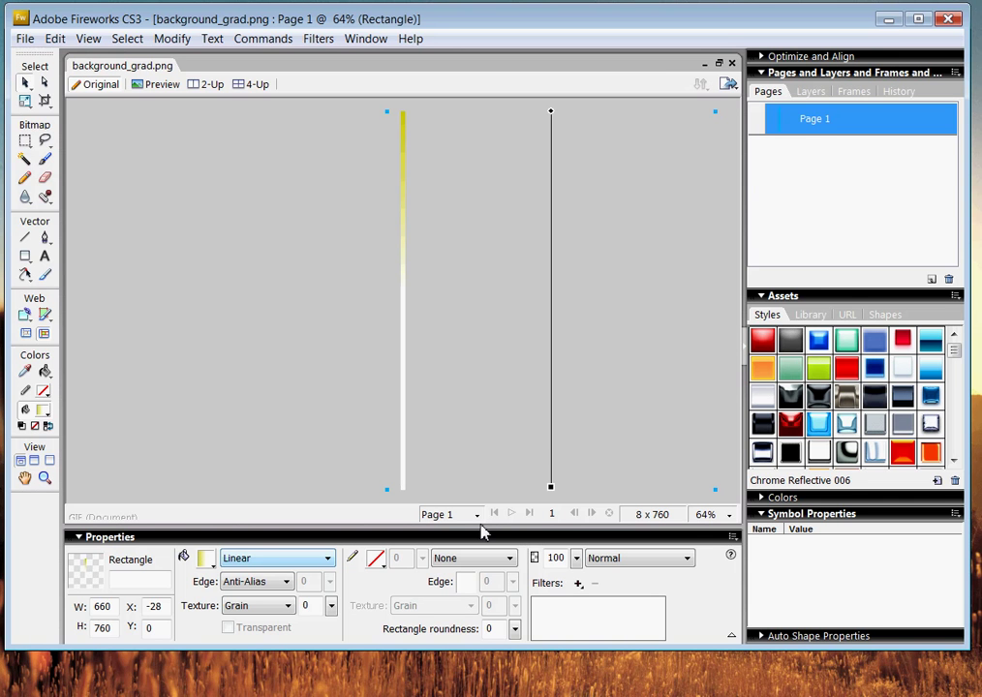
left_click(889, 20)
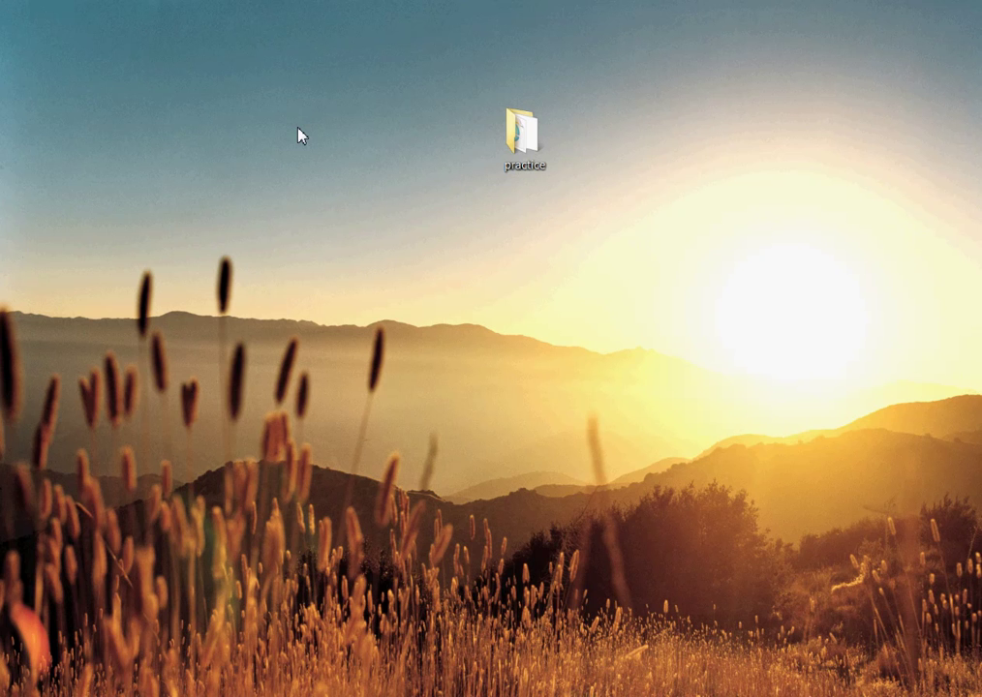
Open practice > images from the desktop and confirm background_grad is 8 × 760
double_click(550, 145)
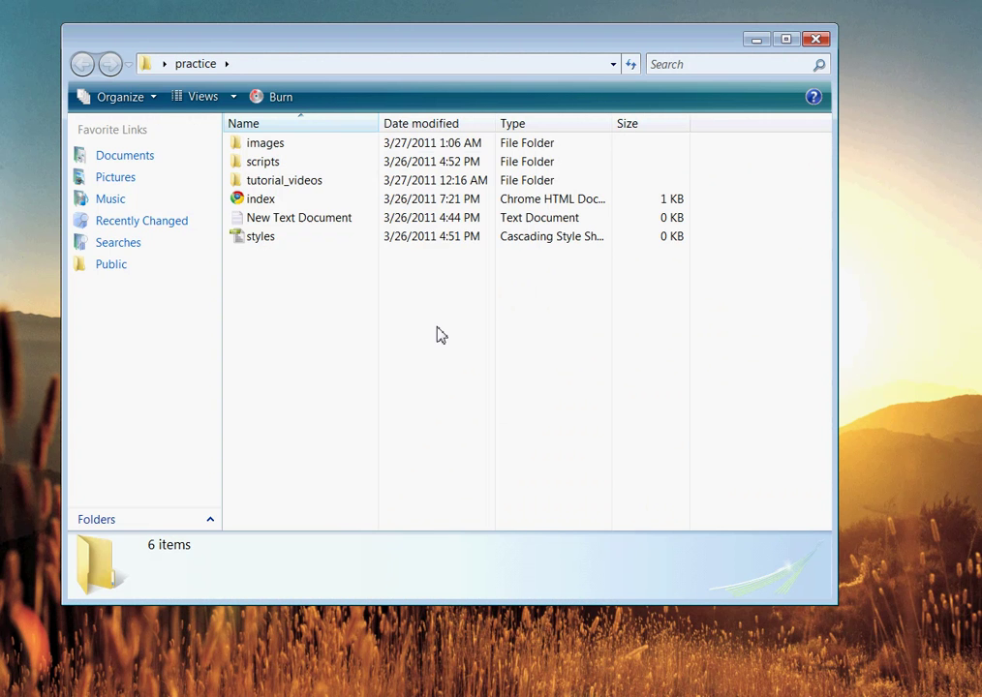
double_click(250, 145)
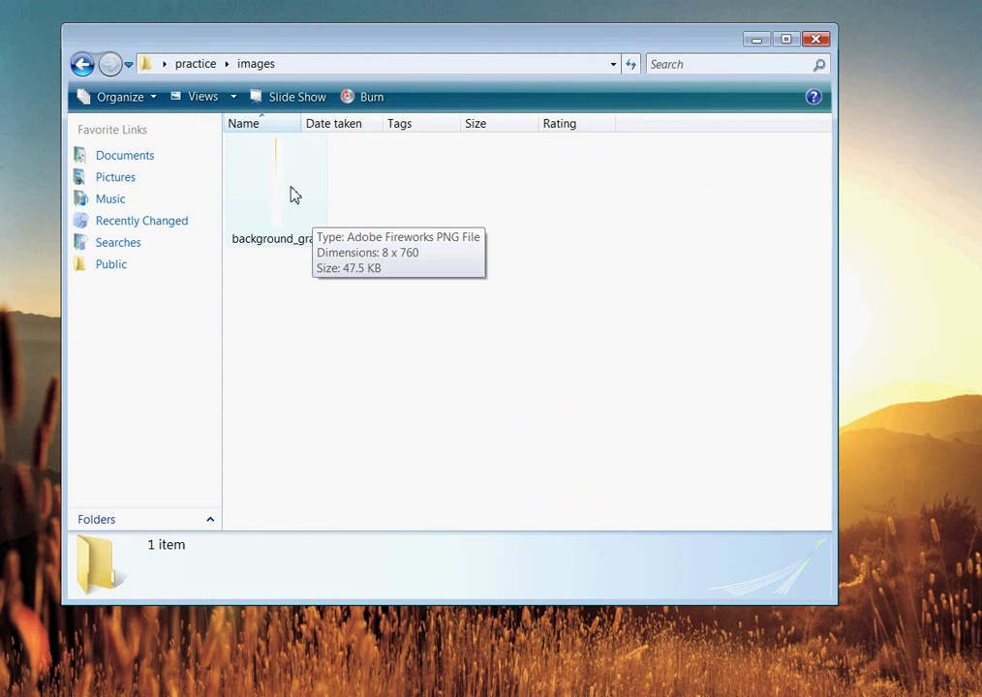
left_click(295, 195)
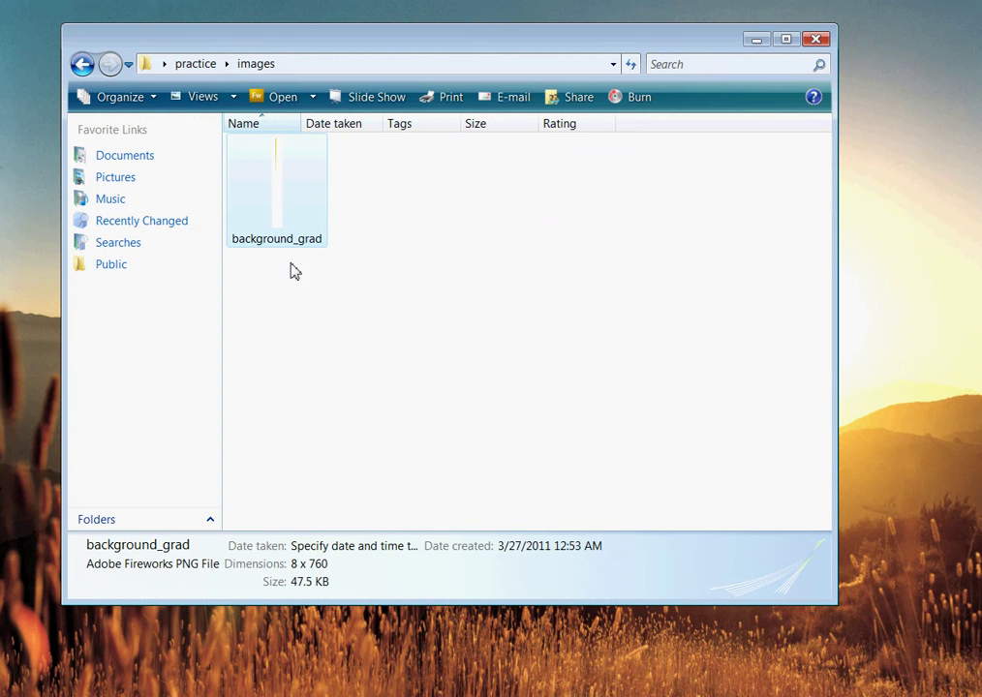
left_click(305, 394)
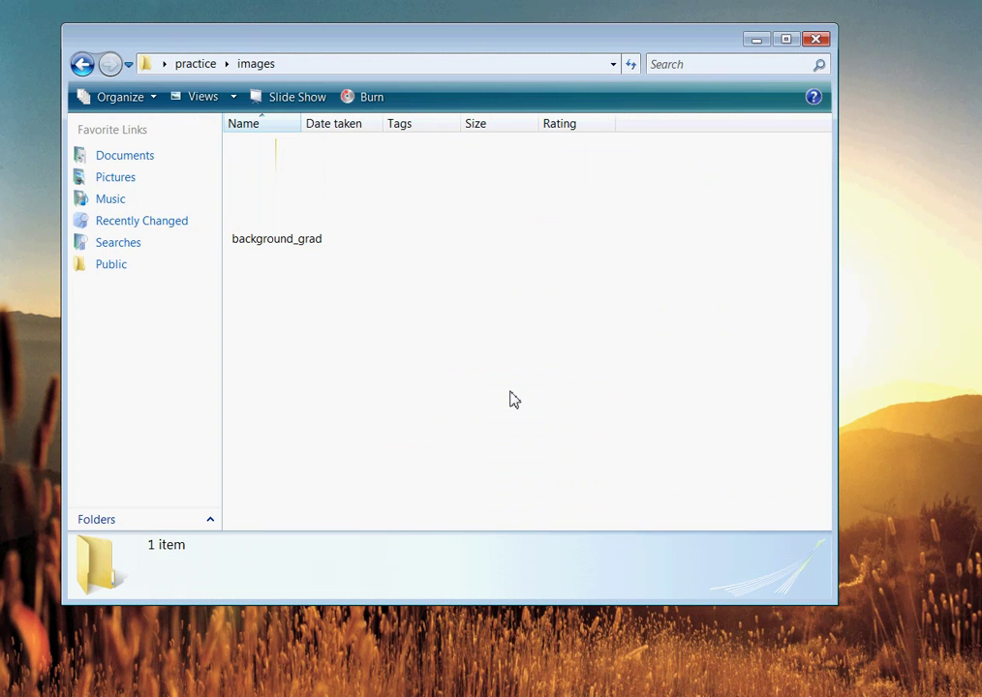
mouse_move(320, 203)
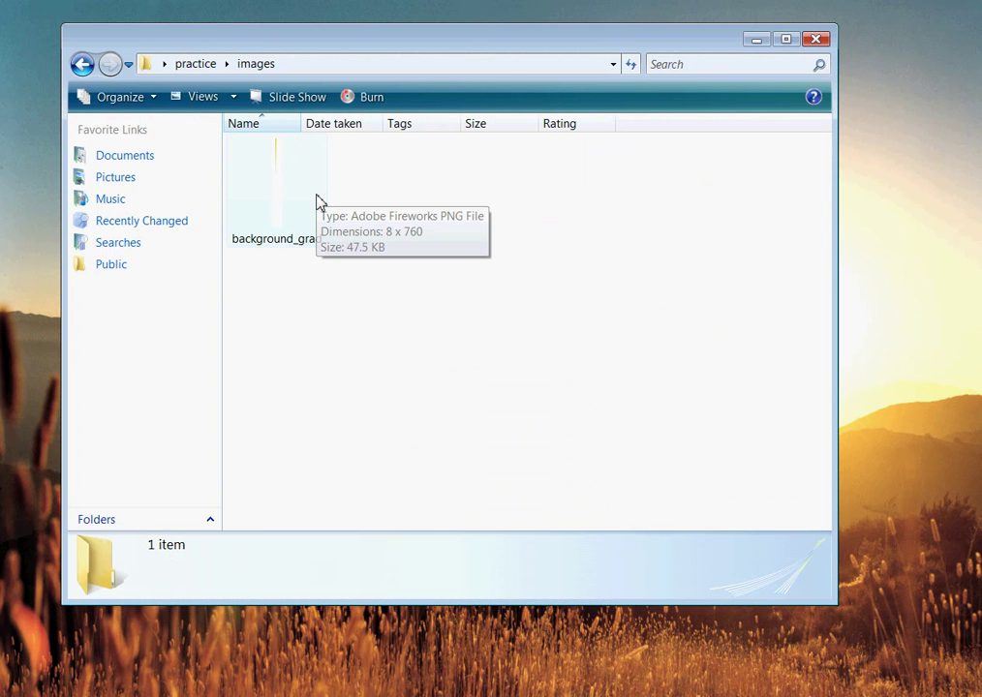